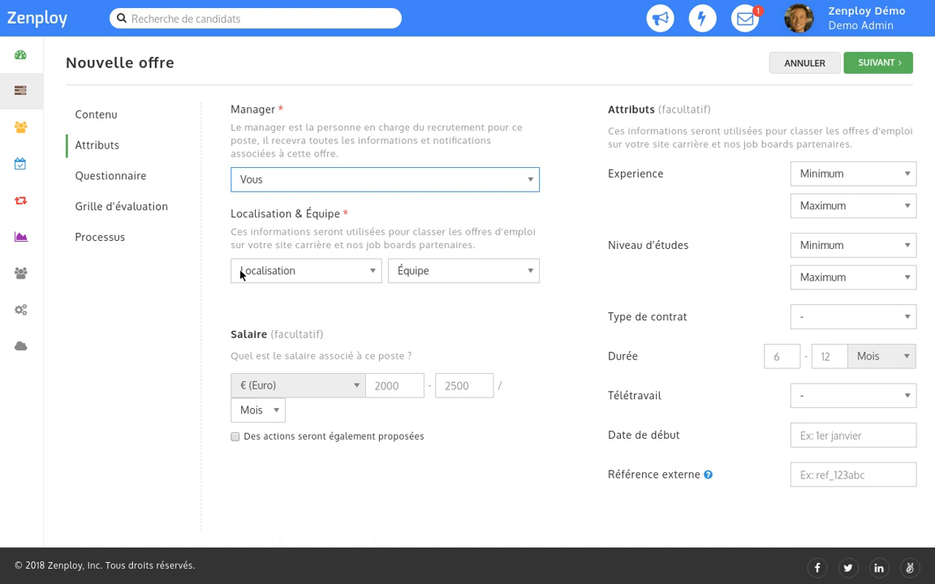
# Set the location to Paris, France, the team to Ventes, and the salary range to 2500–3000.
pyautogui.click(240, 274)
pyautogui.press('Down')
pyautogui.press('Down')
pyautogui.press('Down')
pyautogui.press('Return')
pyautogui.click(397, 274)
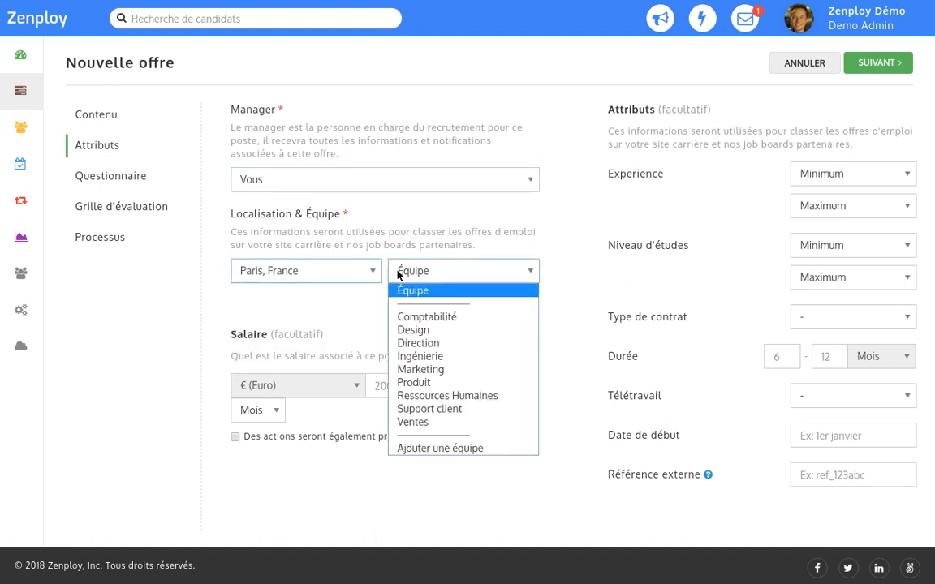
pyautogui.press('v')
pyautogui.press('Return')
pyautogui.click(375, 379)
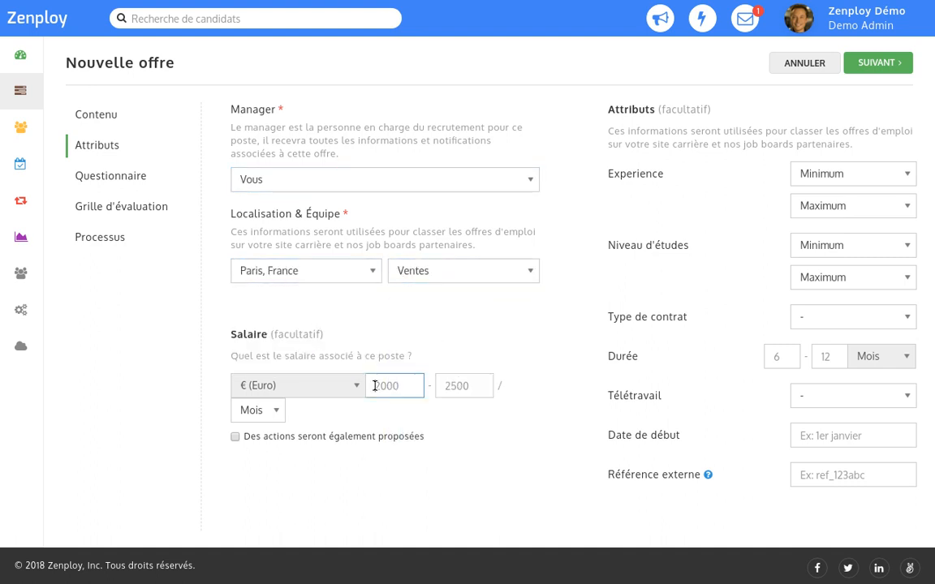
pyautogui.write('2500')
pyautogui.press('Tab')
pyautogui.write('3000')
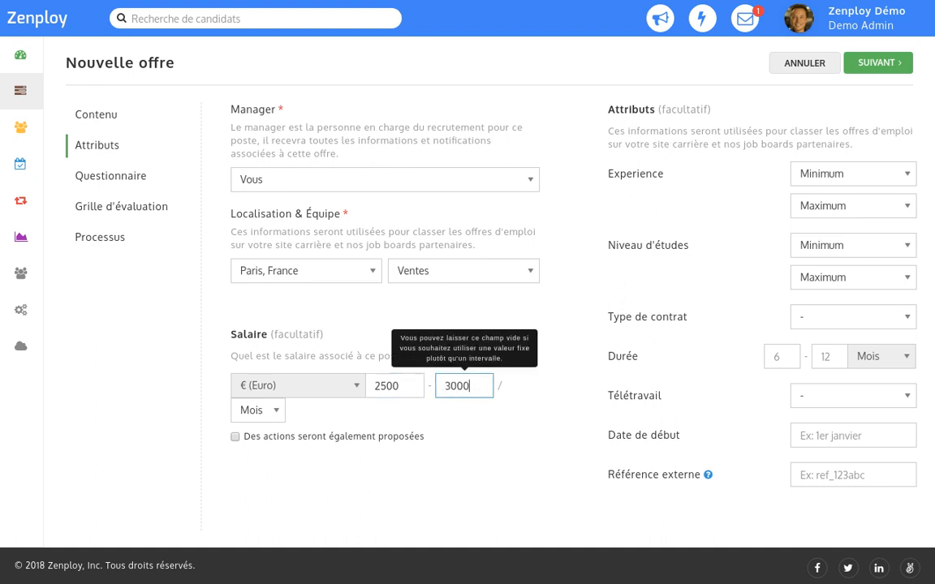
# Choose Junior (2-5 ans) experience, Bac+5 education, a CDI contract and start date ASAP.
pyautogui.click(800, 177)
pyautogui.press('j')
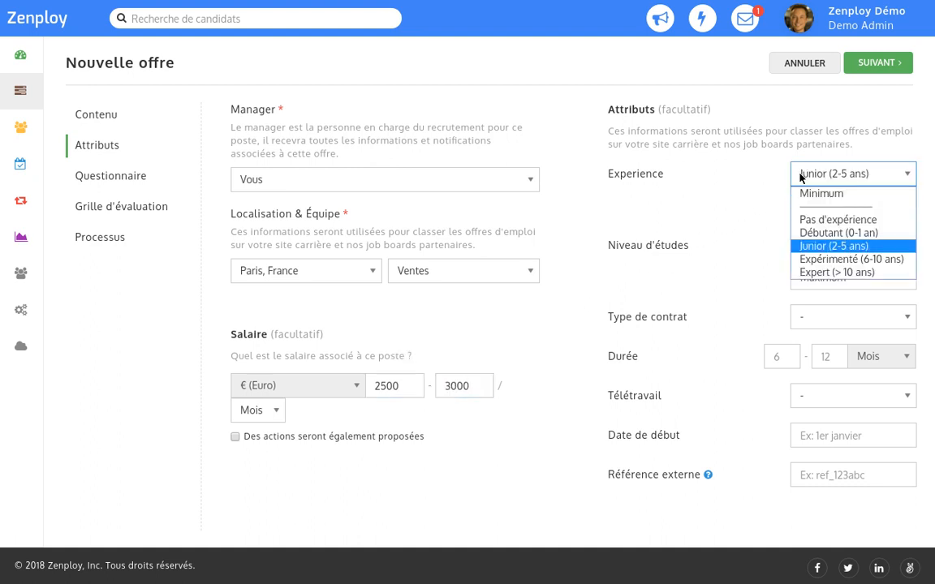
pyautogui.press('Return')
pyautogui.click(800, 246)
pyautogui.press('b')
pyautogui.press('b')
pyautogui.press('b')
pyautogui.press('Return')
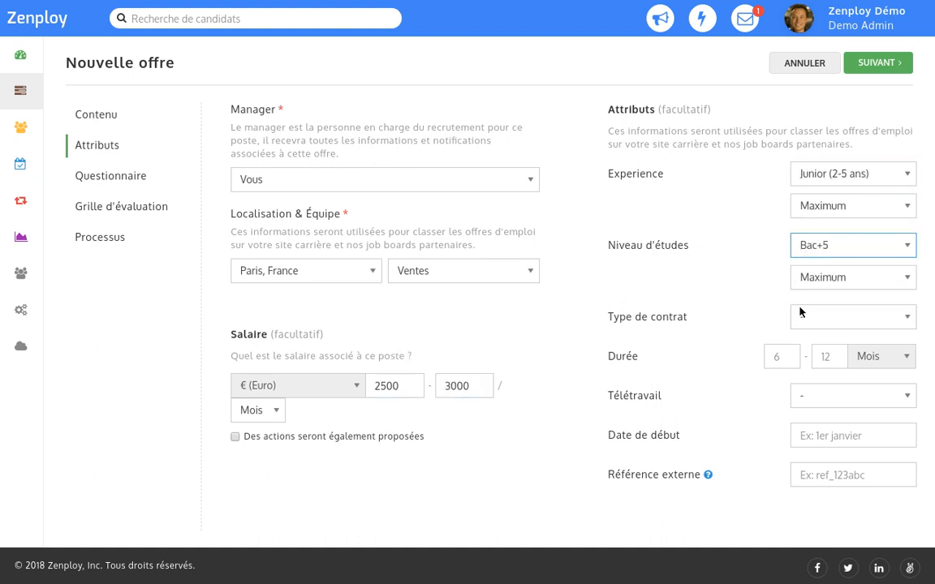
pyautogui.click(799, 318)
pyautogui.press('c')
pyautogui.press('c')
pyautogui.press('Return')
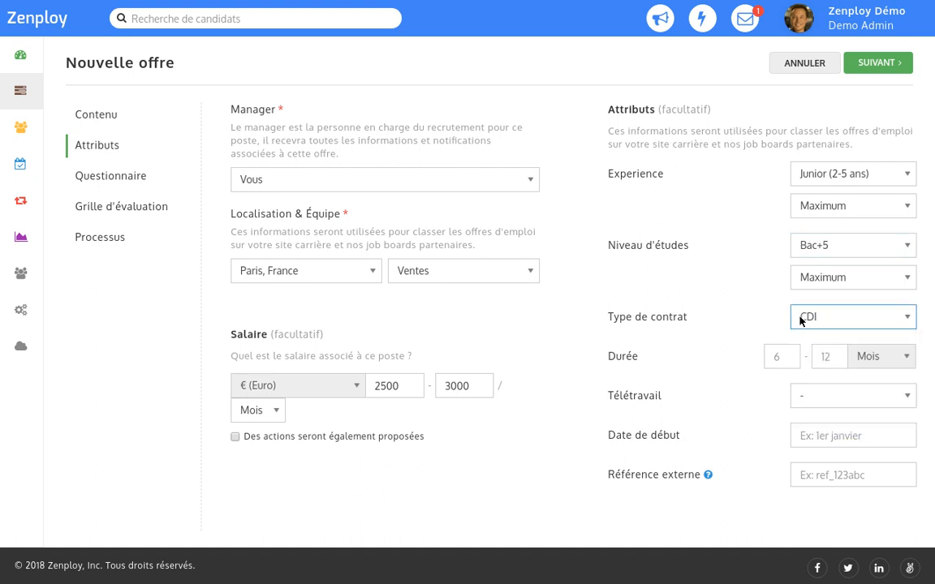
pyautogui.click(799, 436)
pyautogui.write('ASAP')
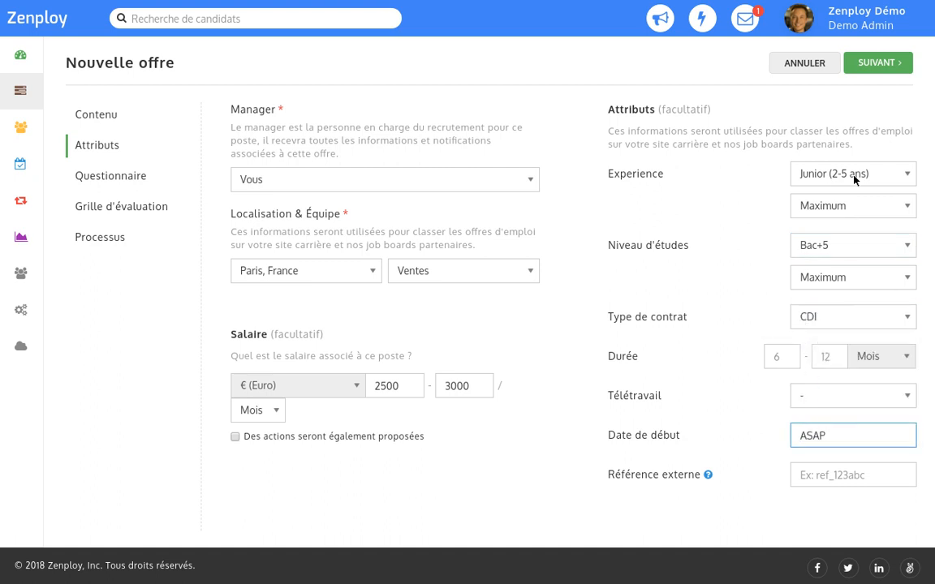
pyautogui.click(882, 64)
# Add the Oui/Non screening question 'Avez-vous le permis de conduire ?'.
pyautogui.click(865, 115)
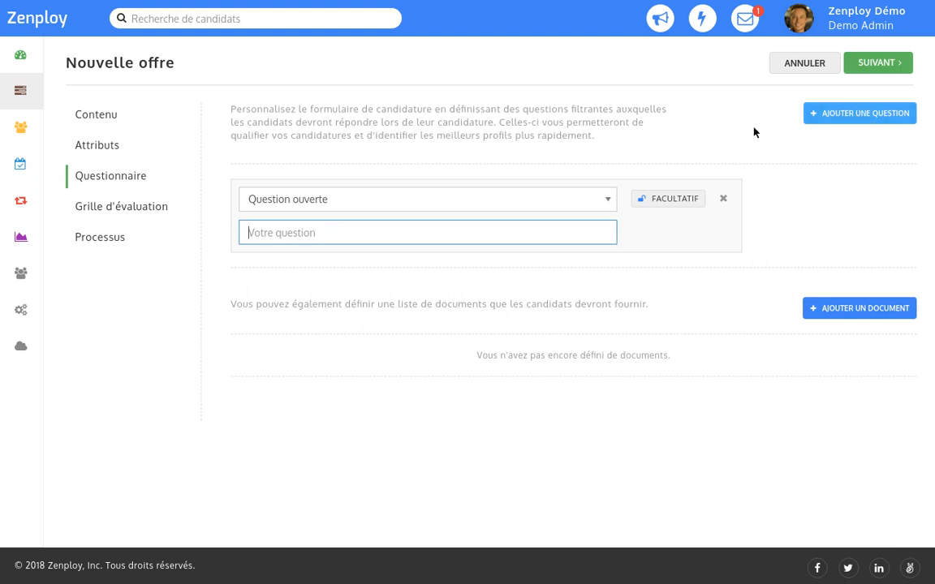
pyautogui.click(249, 201)
pyautogui.click(267, 232)
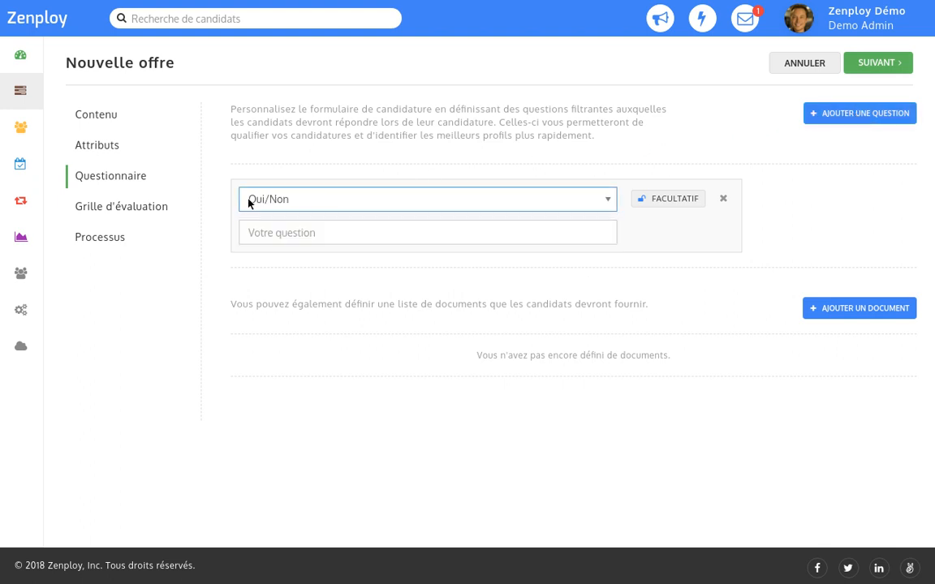
pyautogui.click(246, 232)
pyautogui.write('Avez-vous le permis de conduire ?')
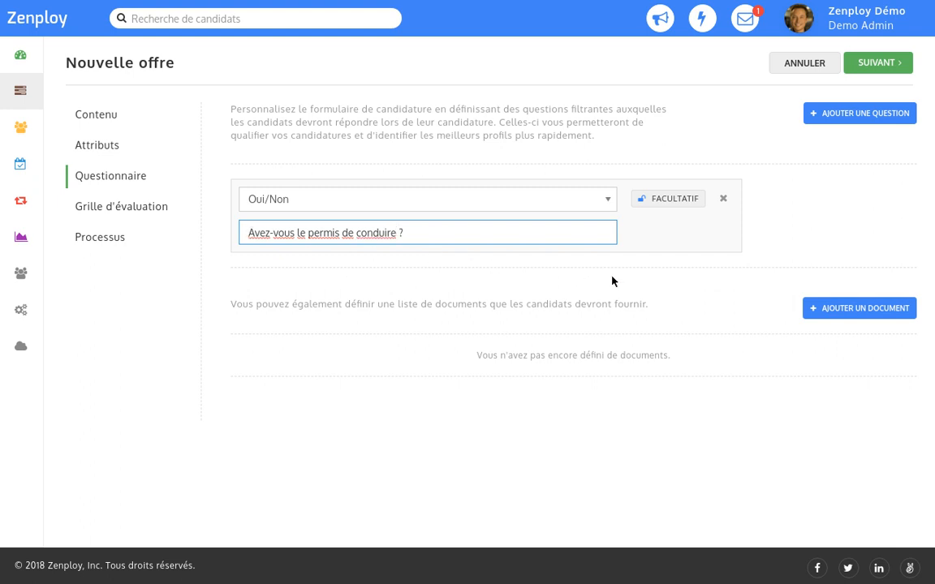
# Require candidates to provide a mandatory CV document.
pyautogui.click(860, 309)
pyautogui.write('CV')
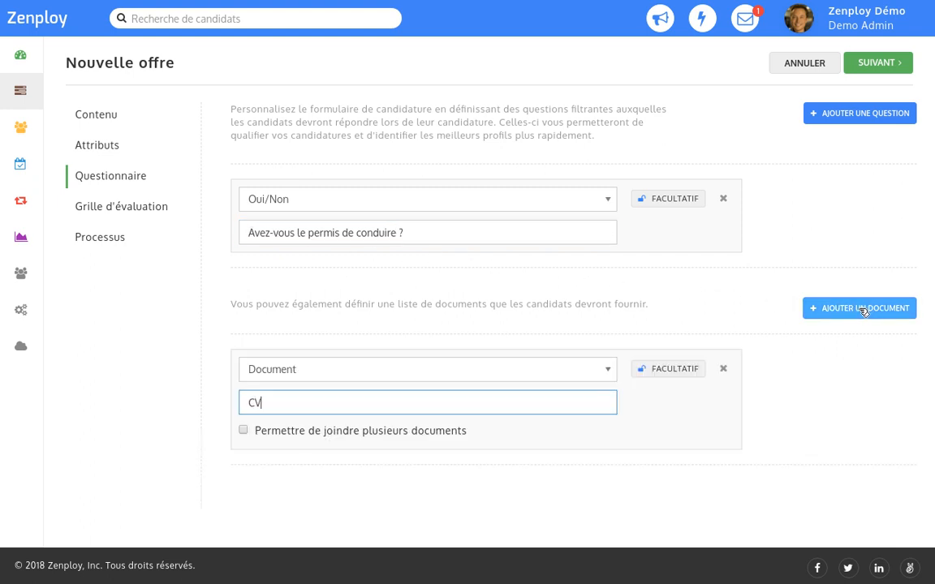
pyautogui.click(670, 369)
pyautogui.click(882, 65)
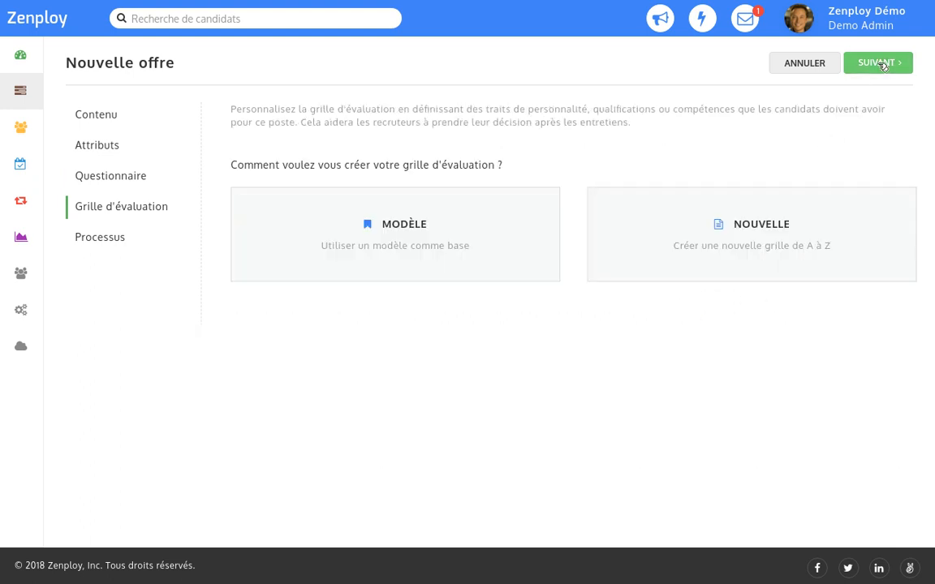
# Load the Modèles - Business Developer scorecard template as the evaluation grid.
pyautogui.click(399, 249)
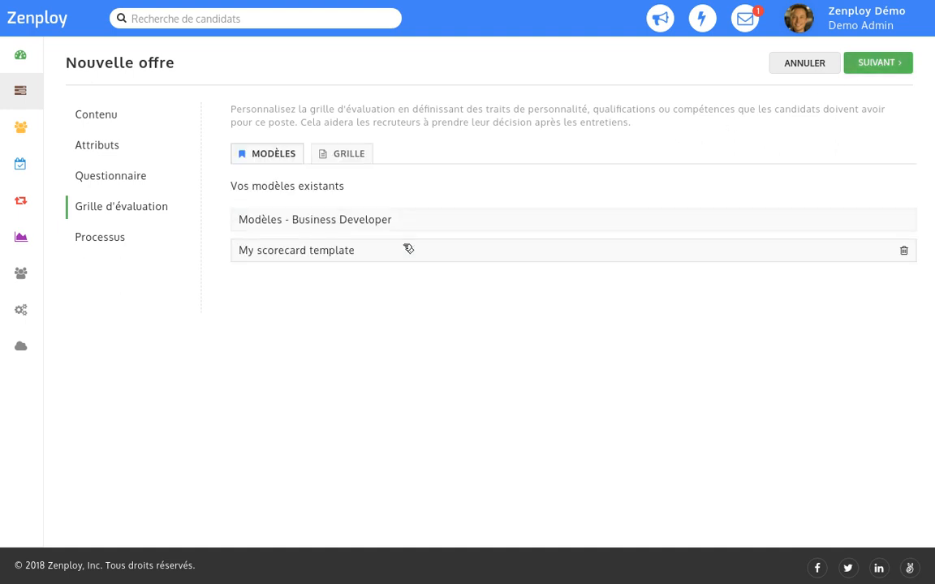
pyautogui.click(574, 221)
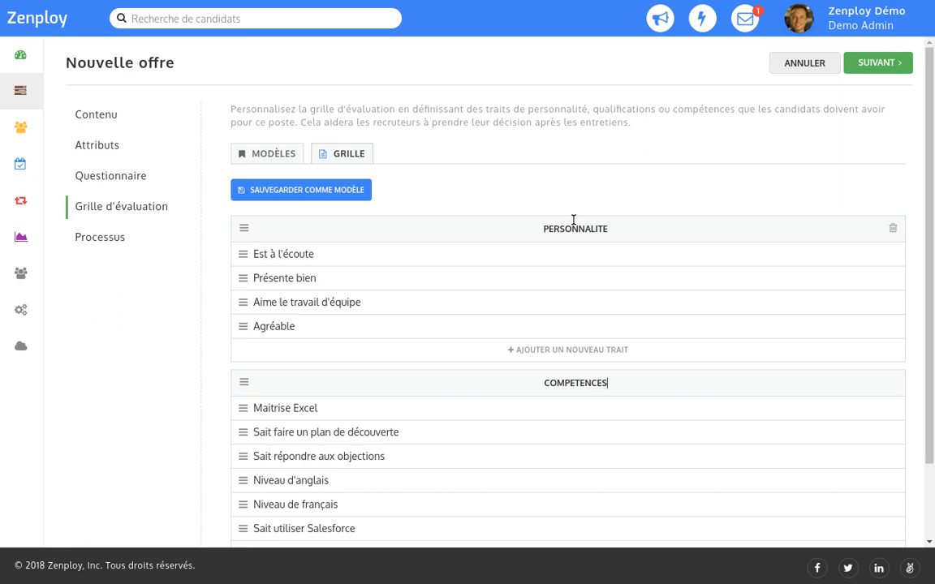
pyautogui.click(864, 63)
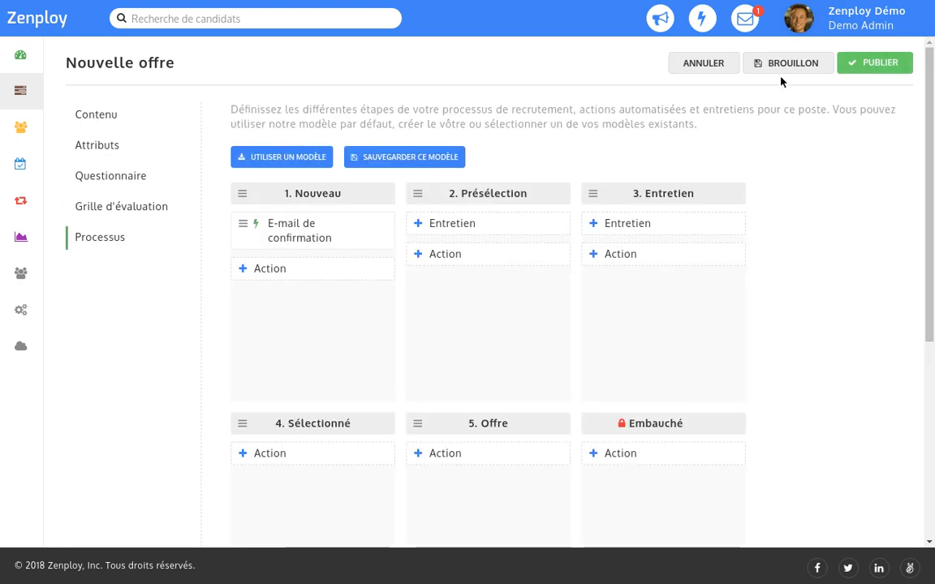
# Apply the Mon process stage template and publish the Business Developer offer.
pyautogui.click(288, 156)
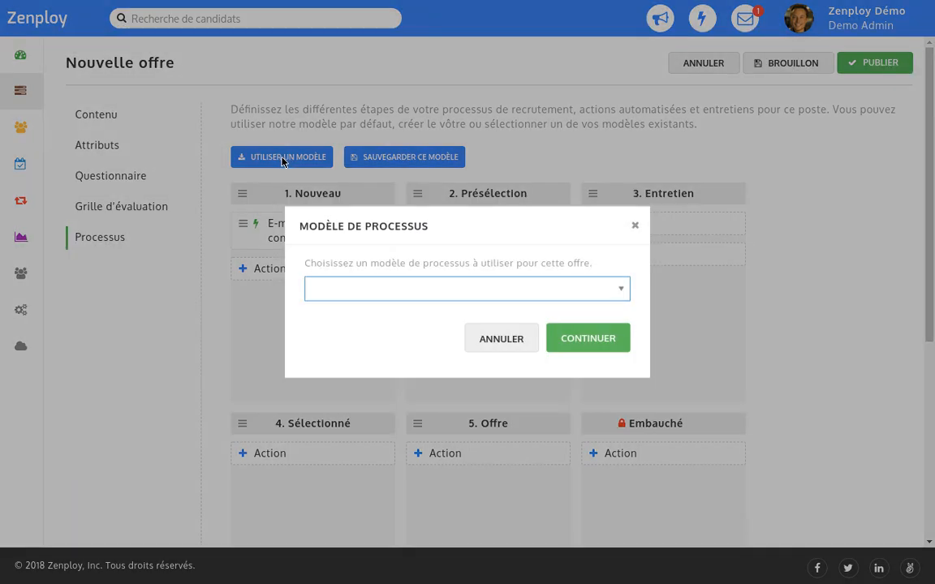
pyautogui.click(314, 290)
pyautogui.press('Down')
pyautogui.press('Down')
pyautogui.press('Return')
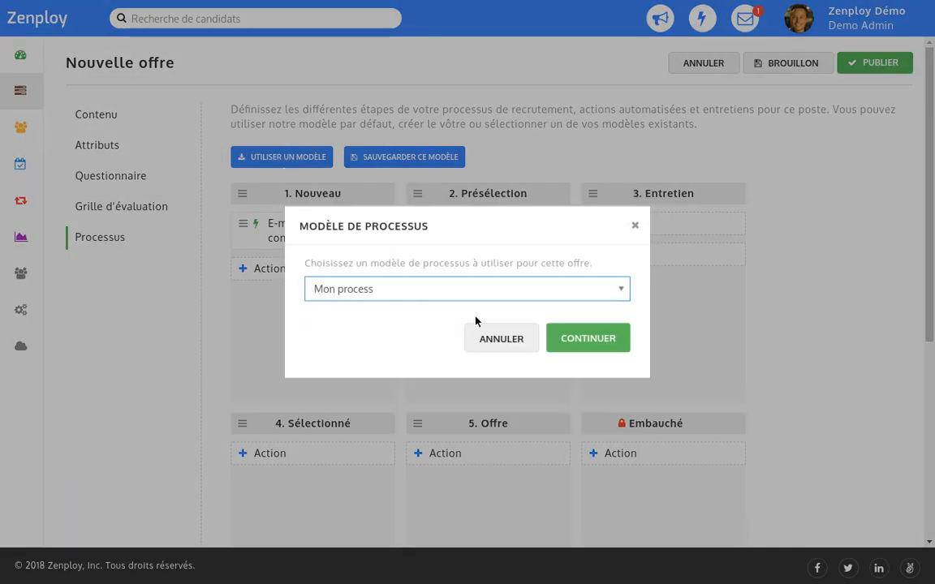
pyautogui.click(595, 340)
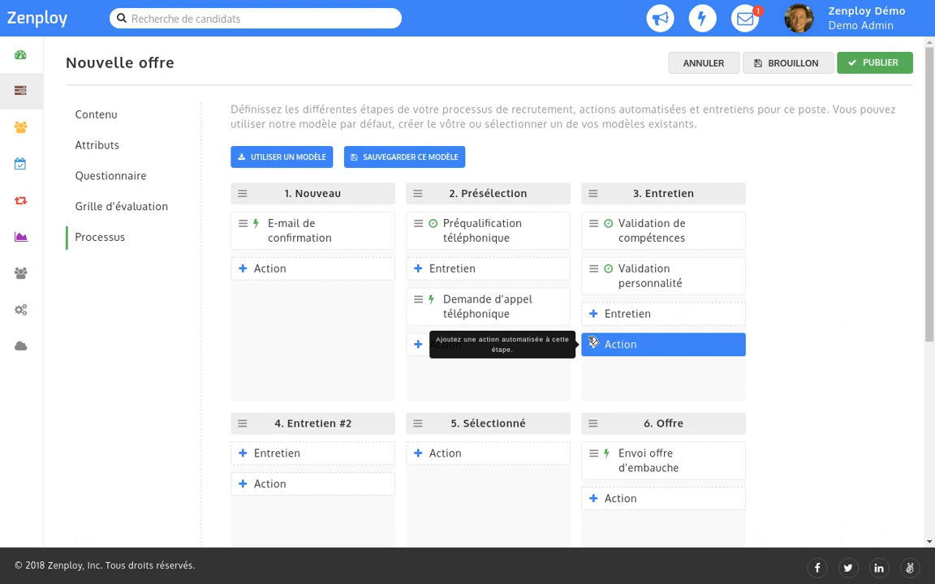
pyautogui.click(876, 66)
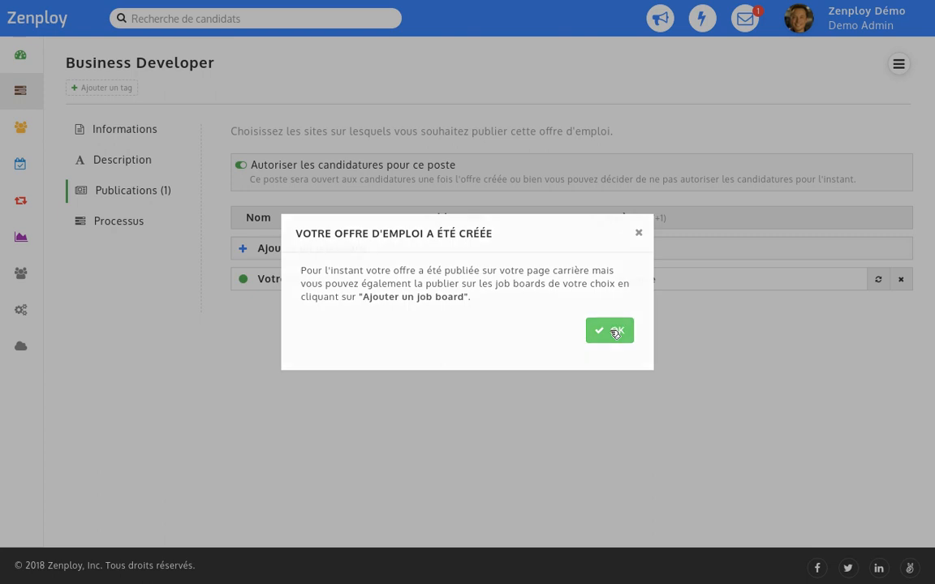
# Publish the offer on the Indeed job board.
pyautogui.click(614, 333)
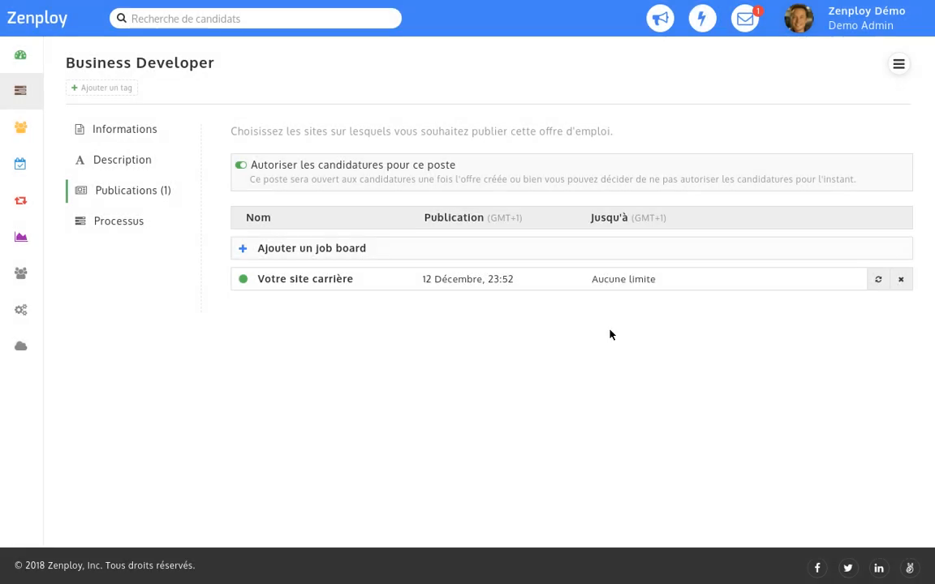
pyautogui.click(316, 248)
pyautogui.click(311, 314)
pyautogui.press('i')
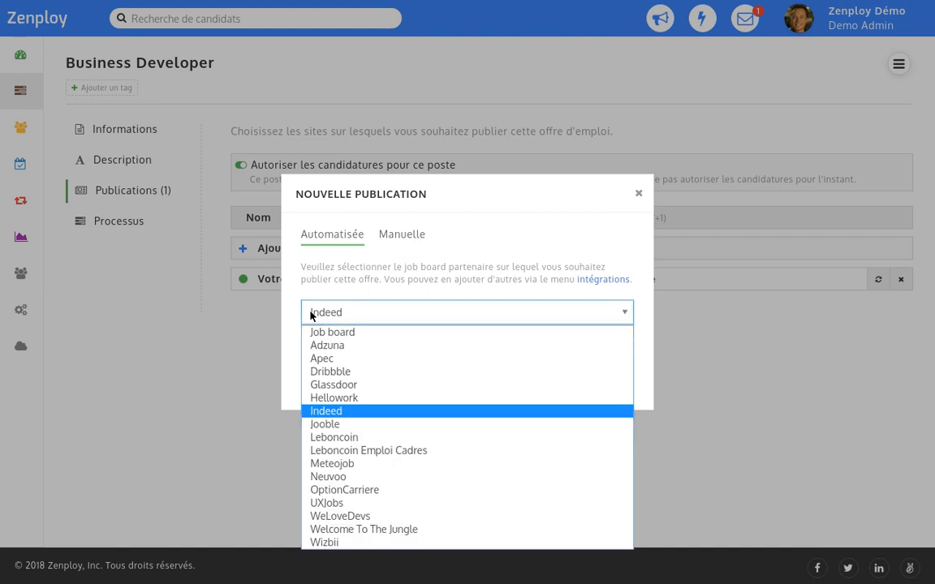
pyautogui.press('Return')
pyautogui.click(587, 371)
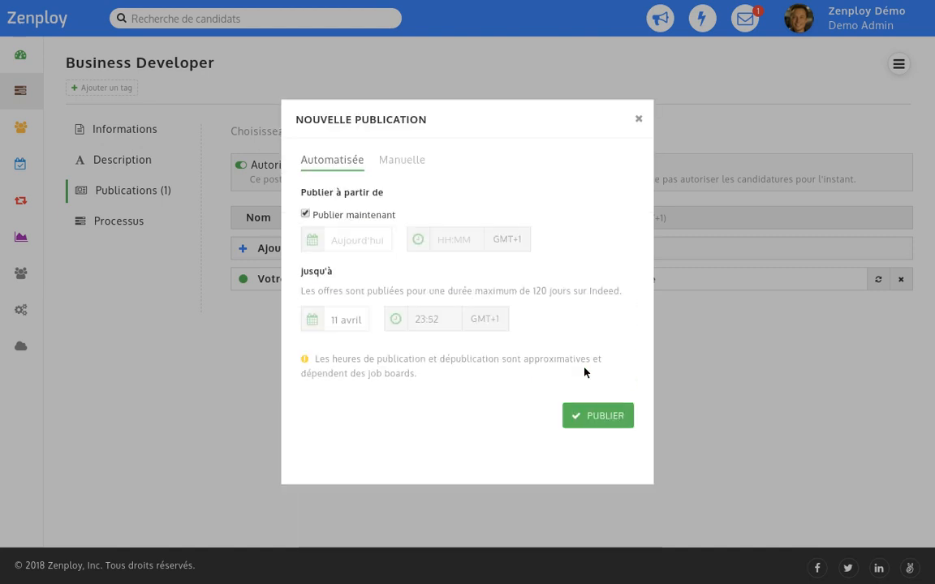
pyautogui.click(603, 415)
# Publish the offer on Welcome To The Jungle with department Business and category BizDev / Vente.
pyautogui.click(316, 249)
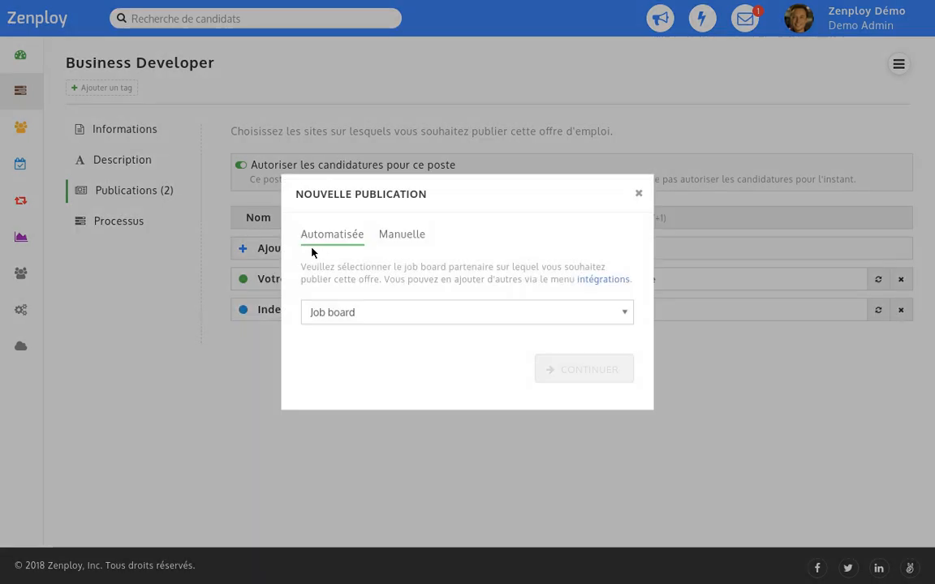
pyautogui.click(312, 313)
pyautogui.press('w')
pyautogui.press('w')
pyautogui.press('Return')
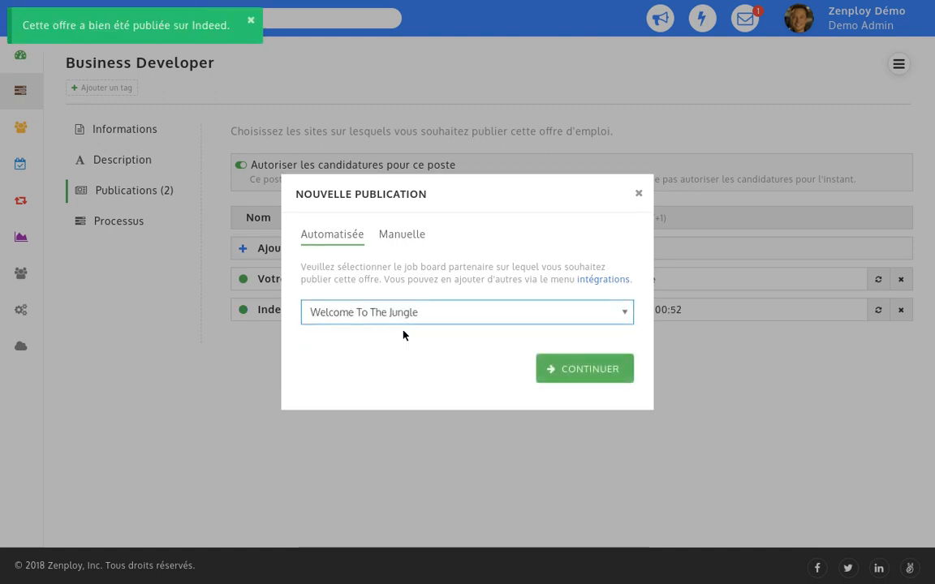
pyautogui.click(588, 372)
pyautogui.click(309, 275)
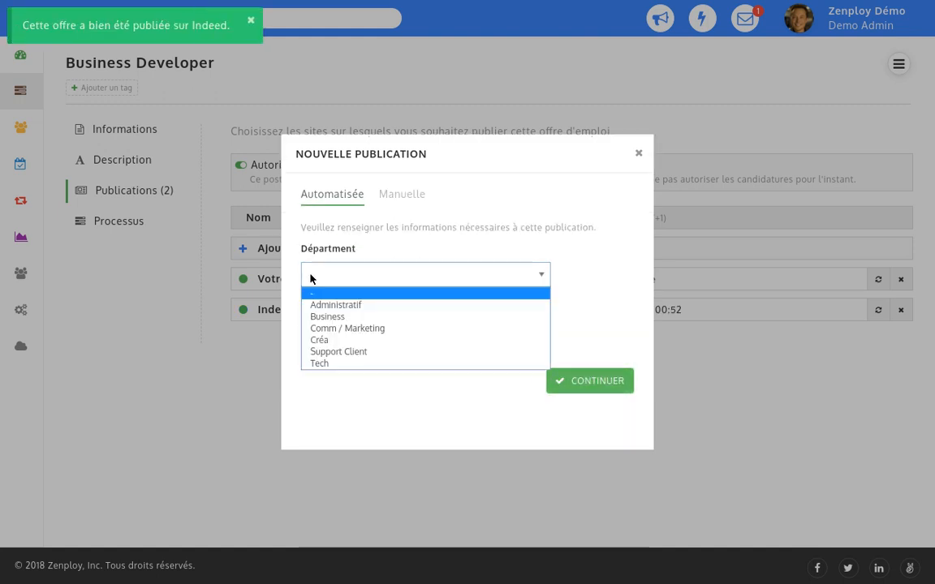
pyautogui.press('b')
pyautogui.press('Return')
pyautogui.click(311, 331)
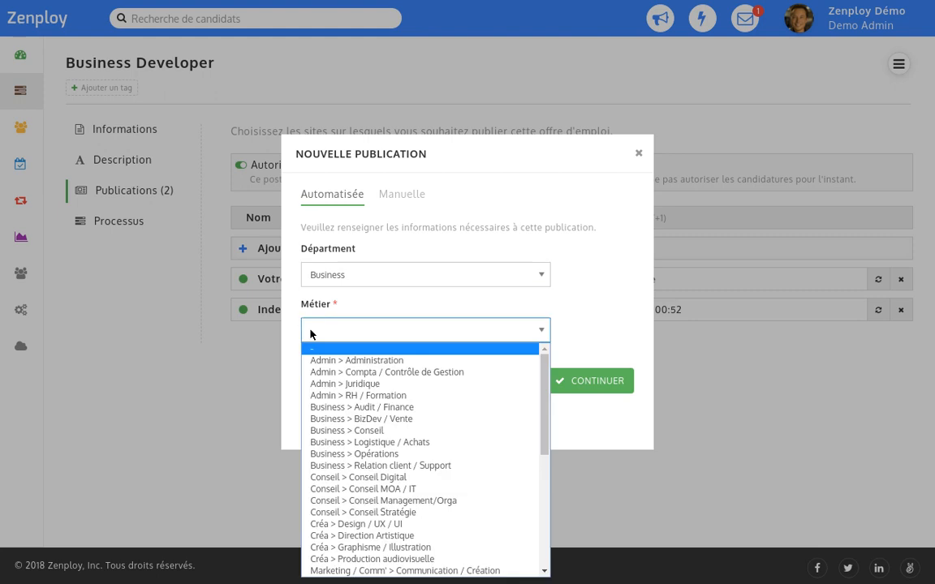
pyautogui.press('b')
pyautogui.click(455, 361)
pyautogui.click(594, 382)
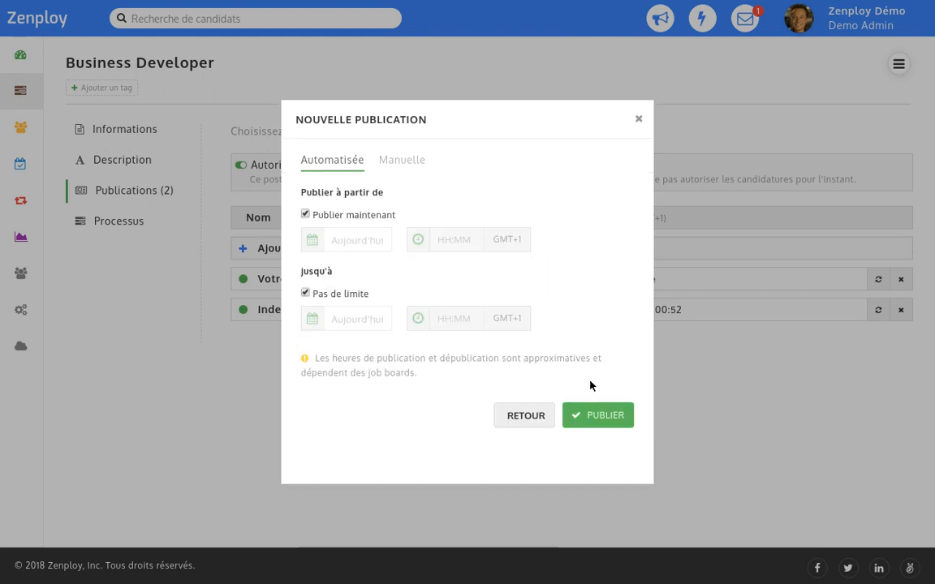
pyautogui.click(602, 415)
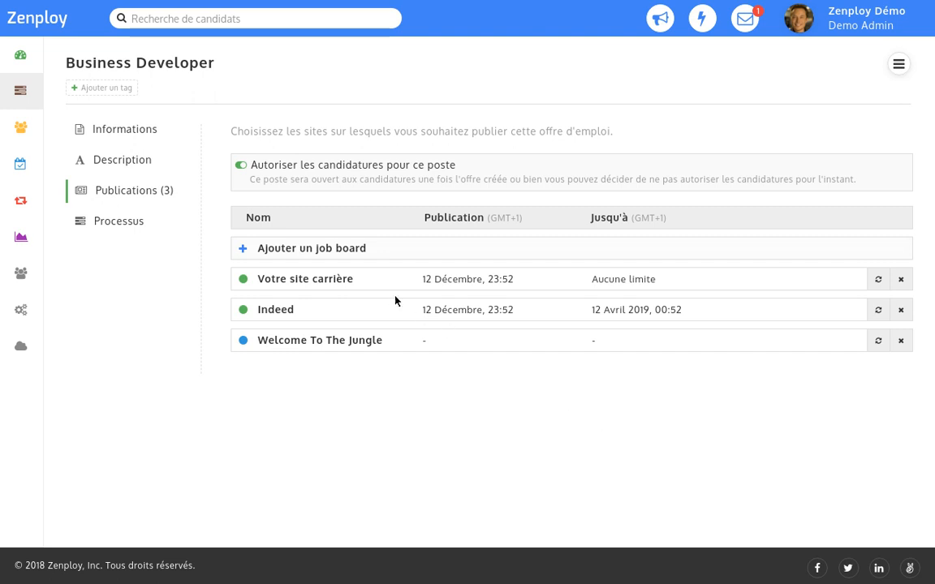
# Add a manual publication on a new job board named 'Mon job board favori'.
pyautogui.click(317, 252)
pyautogui.click(403, 232)
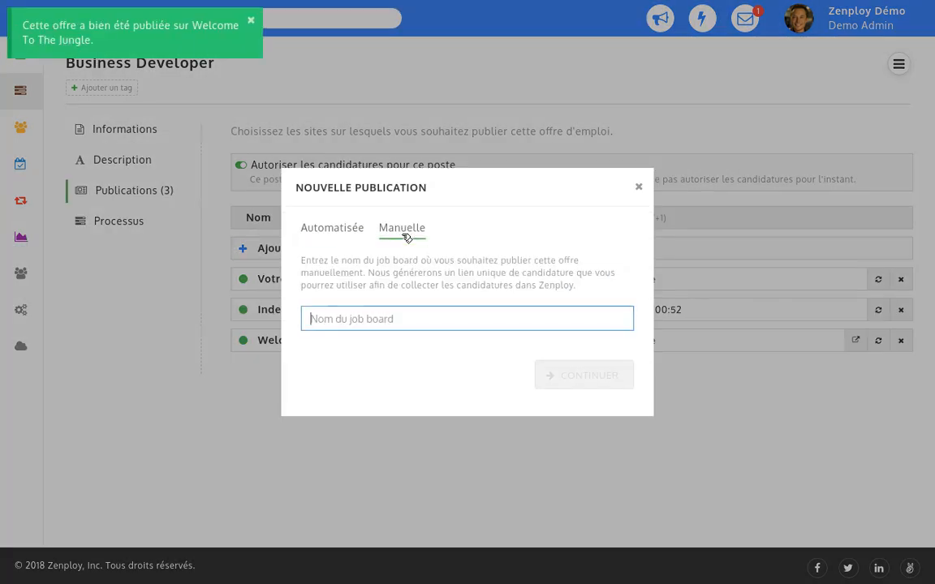
pyautogui.write('Mon job board favori')
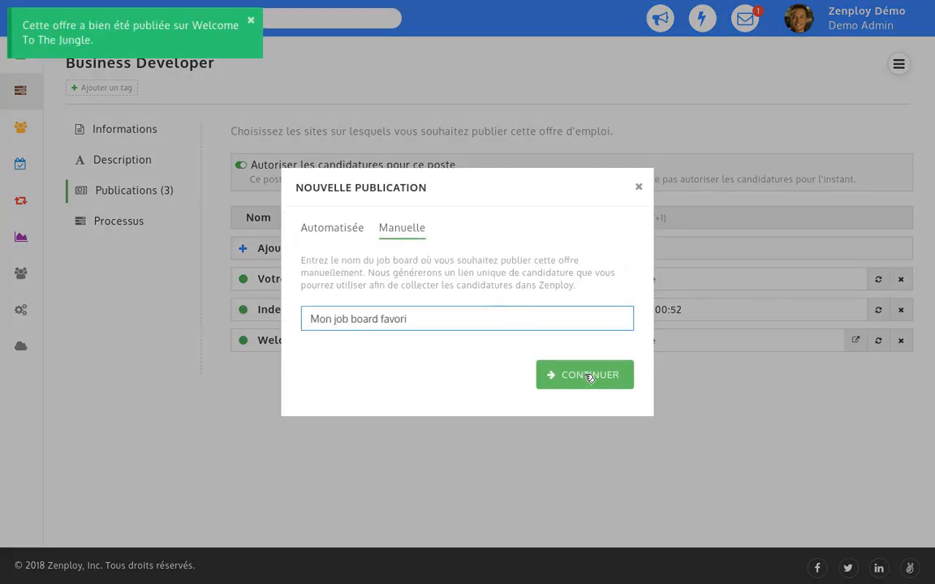
pyautogui.click(592, 377)
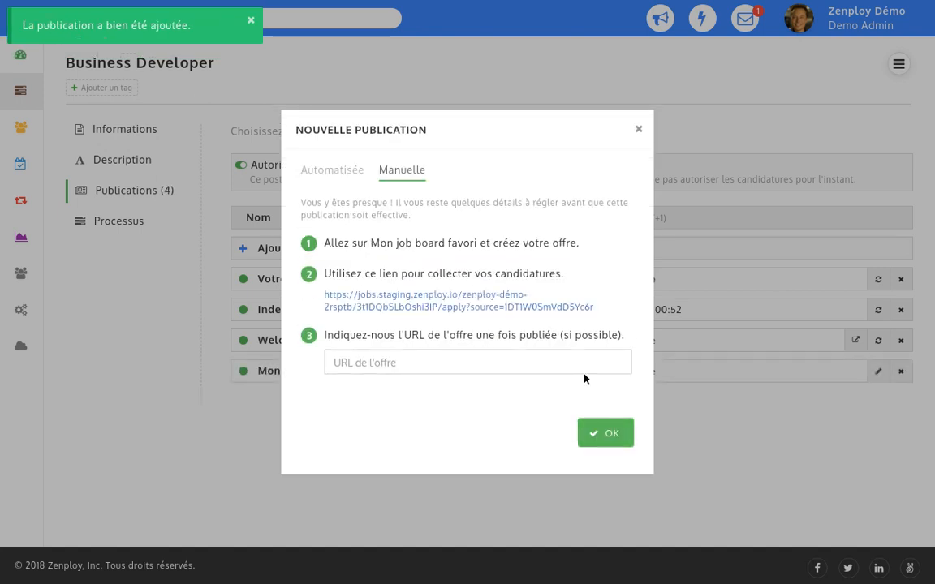
pyautogui.click(606, 434)
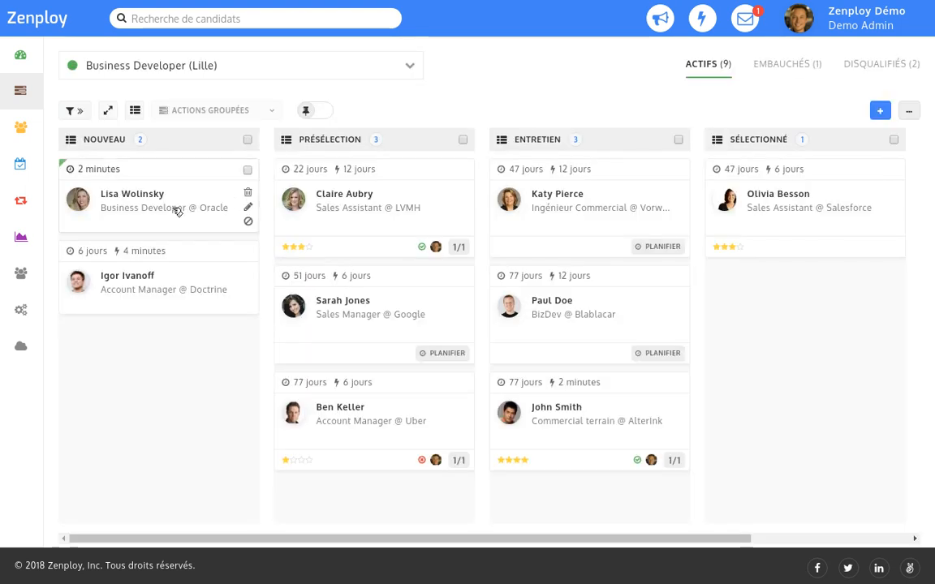
# Open the Oracle candidate's file and review her CV and questionnaire answers.
pyautogui.click(175, 210)
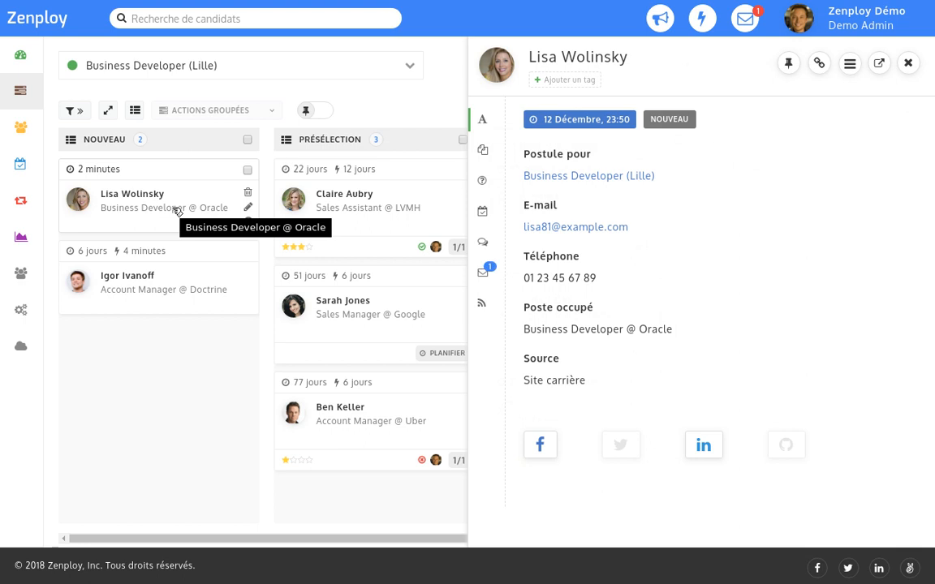
pyautogui.click(483, 151)
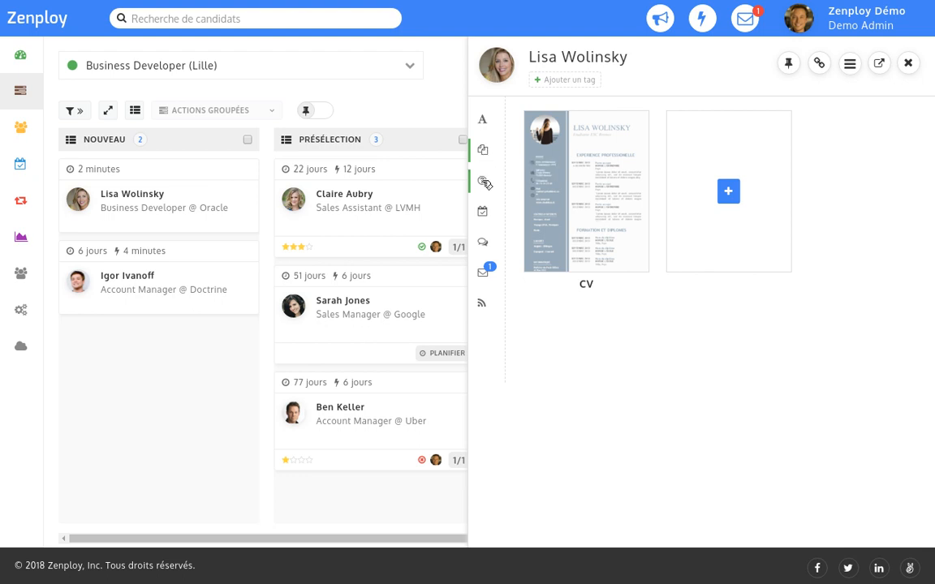
pyautogui.click(484, 181)
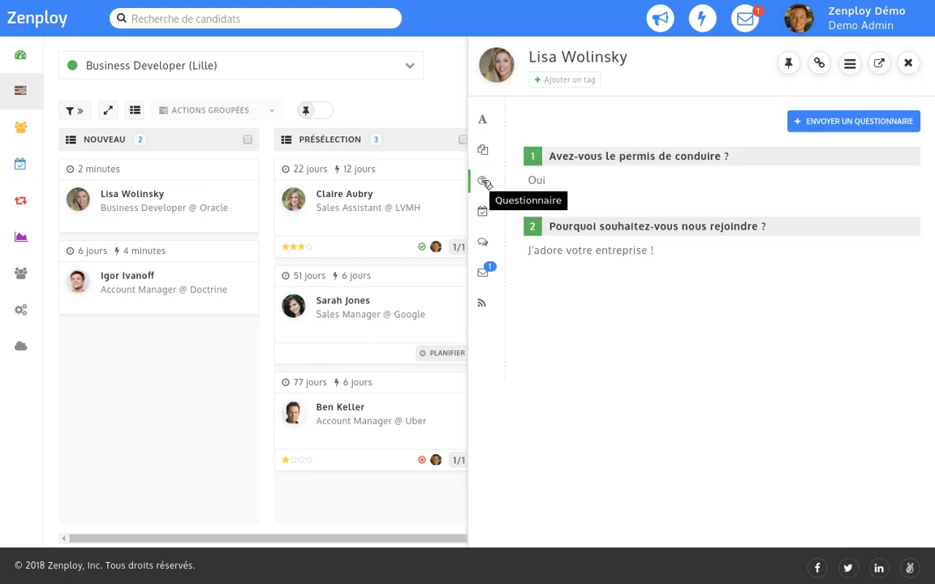
# Post a comment mentioning the job manager, then check her e-mail history.
pyautogui.click(482, 242)
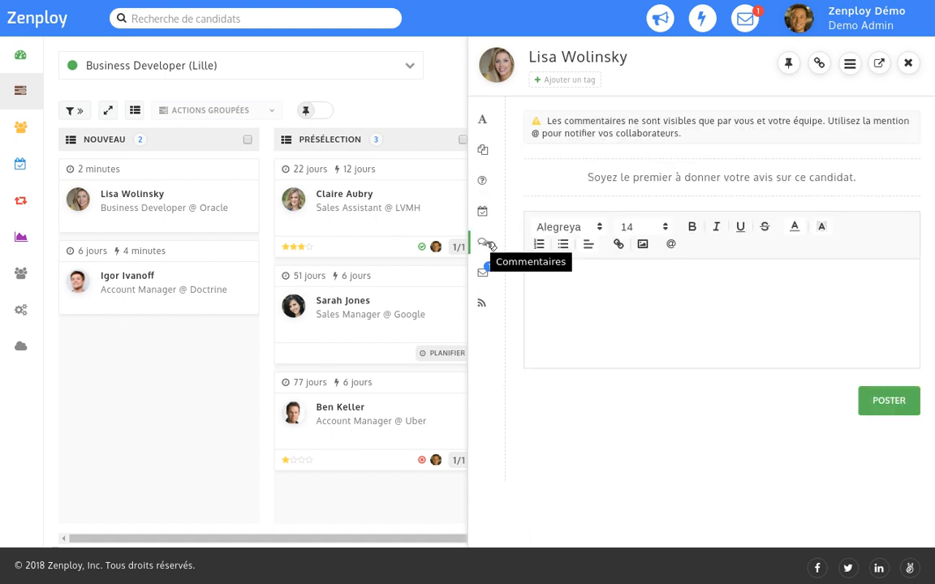
pyautogui.click(670, 243)
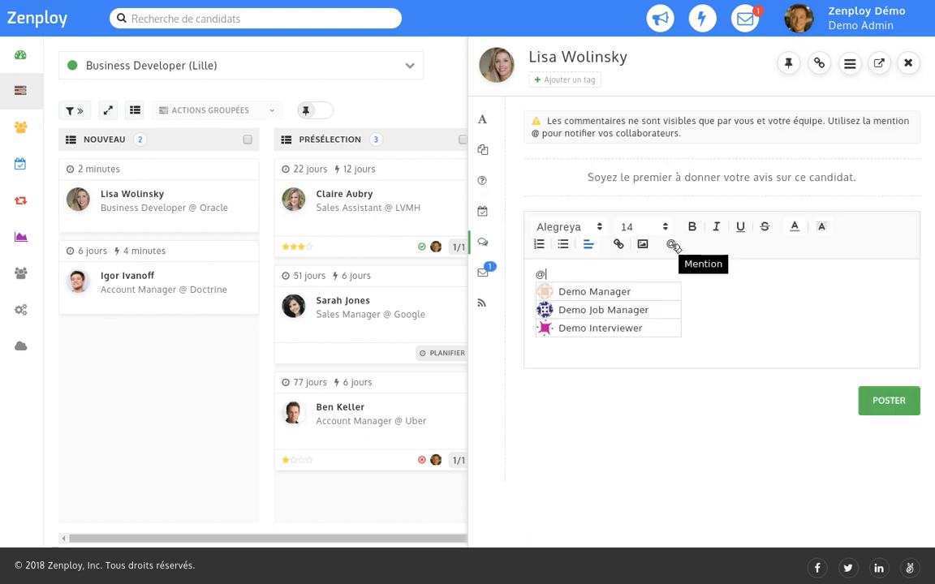
pyautogui.click(613, 310)
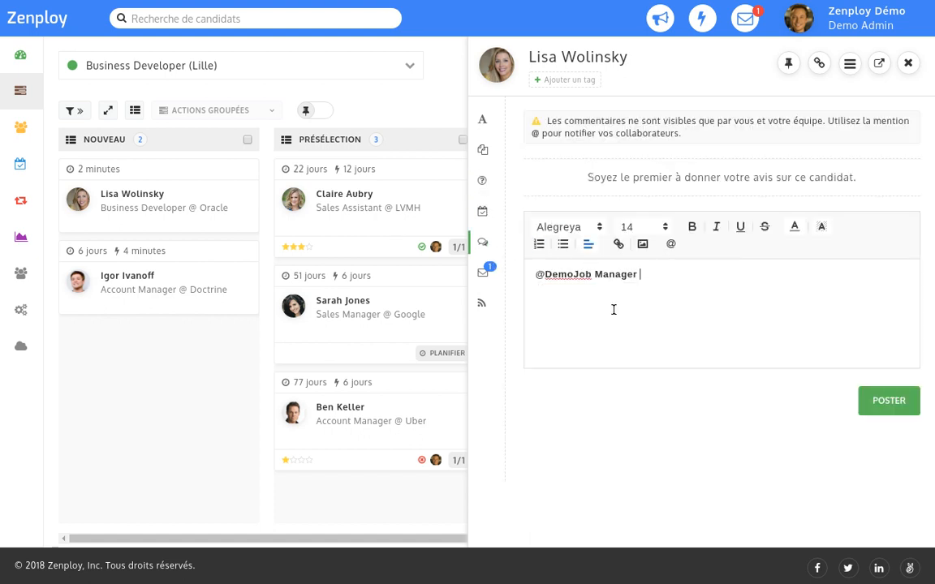
pyautogui.click(891, 404)
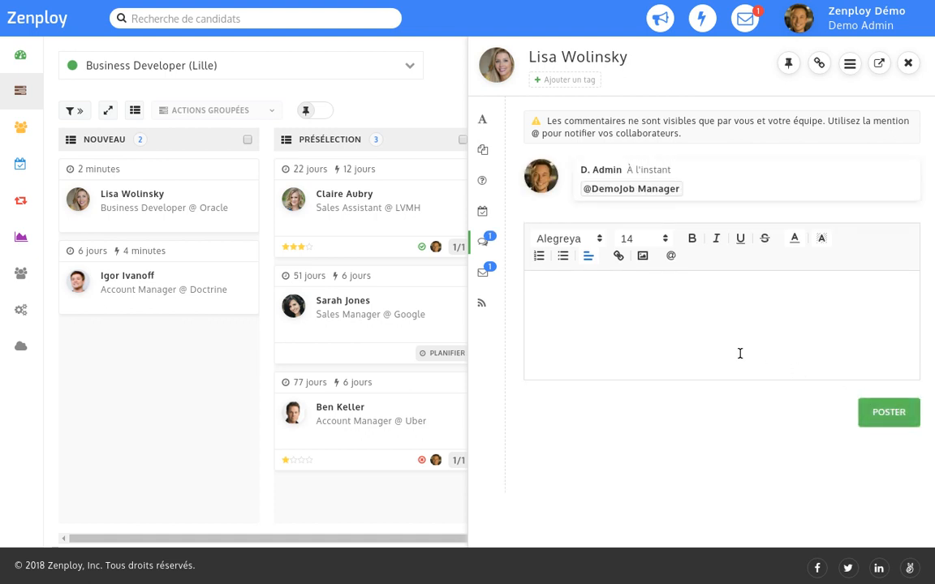
pyautogui.click(482, 273)
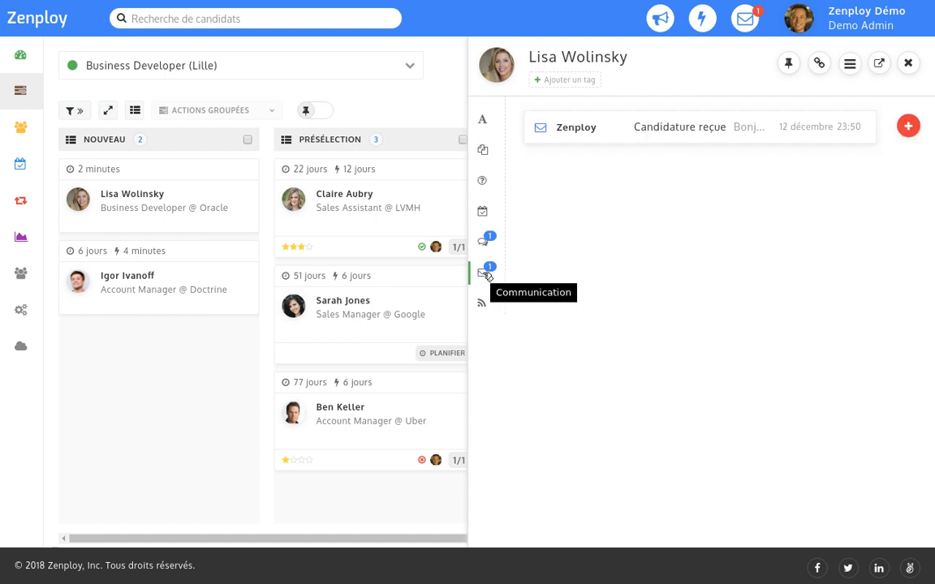
# Send the 'Votre candidature nous intéresse' template e-mail to the candidate and close her file.
pyautogui.click(684, 129)
pyautogui.click(684, 130)
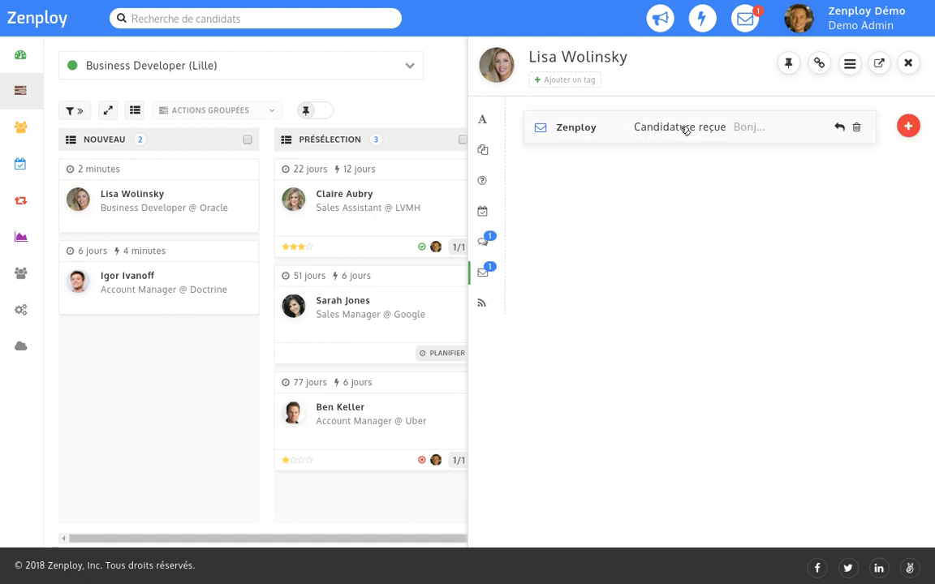
pyautogui.click(905, 127)
pyautogui.click(293, 457)
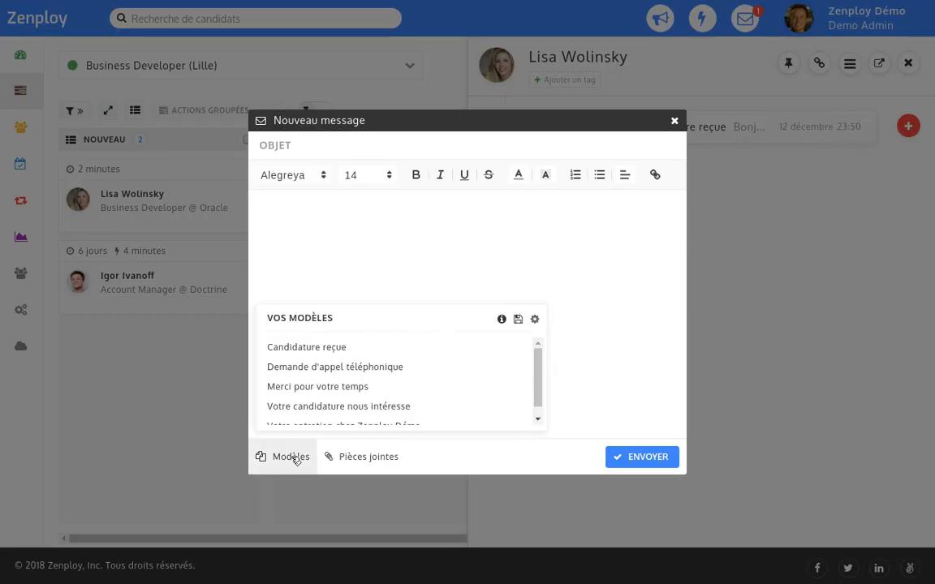
pyautogui.click(406, 409)
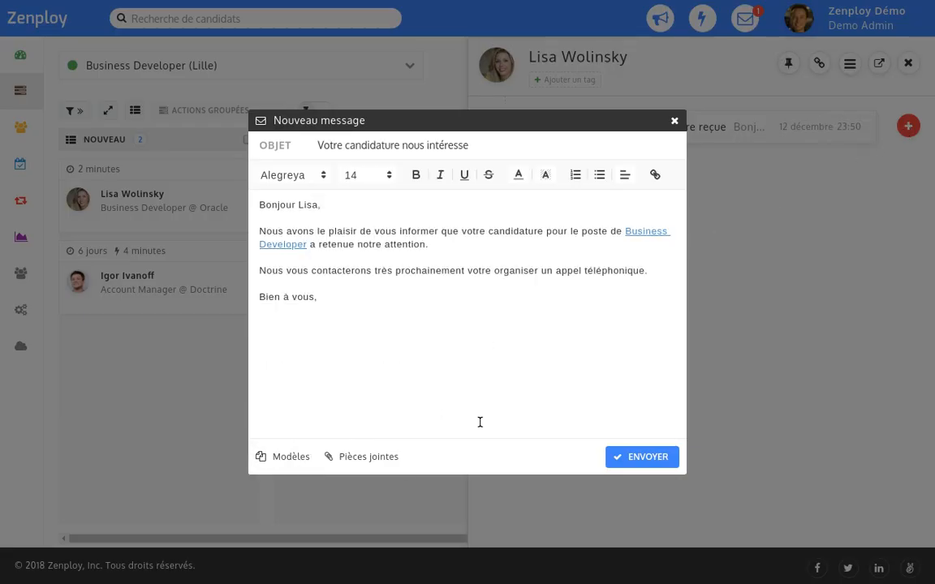
pyautogui.click(646, 457)
pyautogui.click(722, 128)
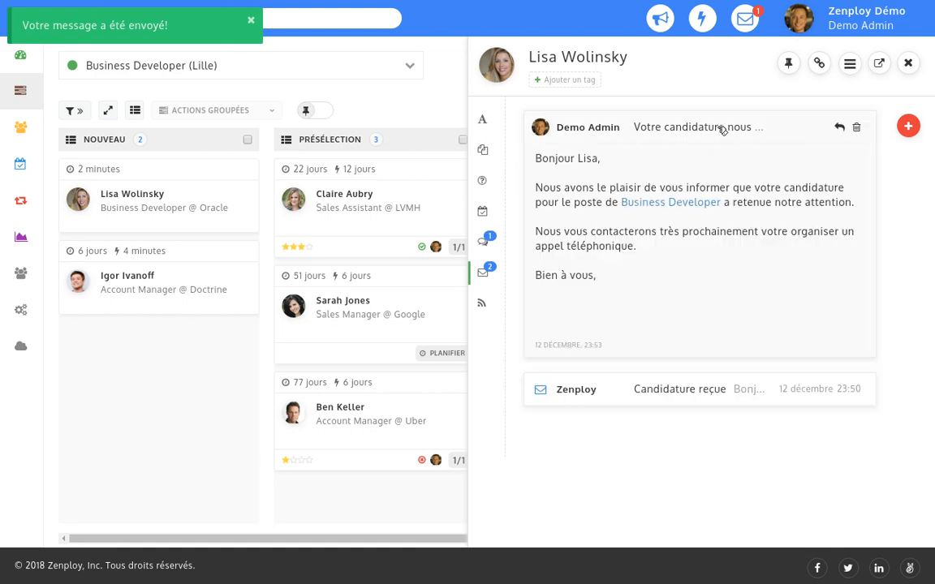
pyautogui.click(721, 128)
pyautogui.click(909, 62)
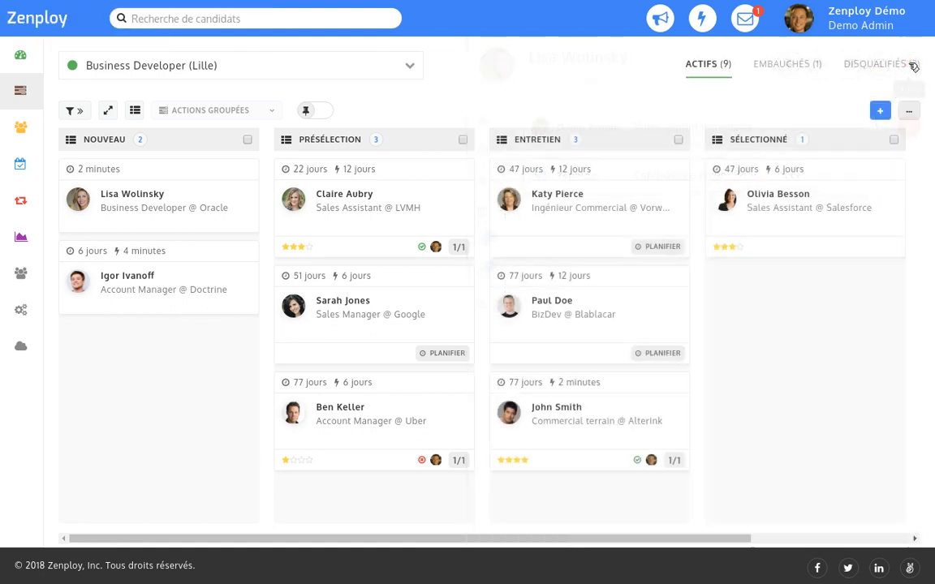
# Disqualify the Doctrine candidate with a rejection e-mail; move the Oracle candidate to Présélection with a call request.
pyautogui.moveTo(231, 277)
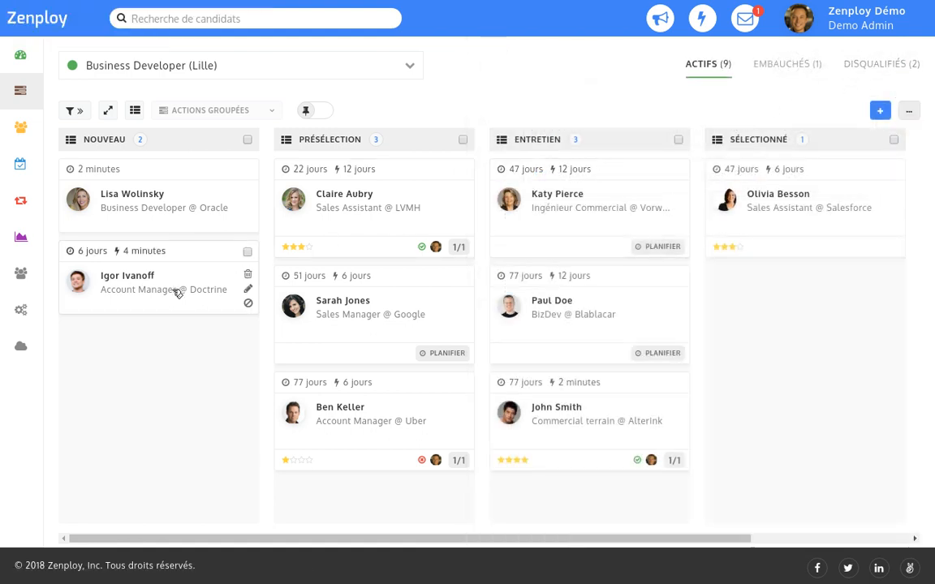
pyautogui.click(251, 306)
pyautogui.press('Return')
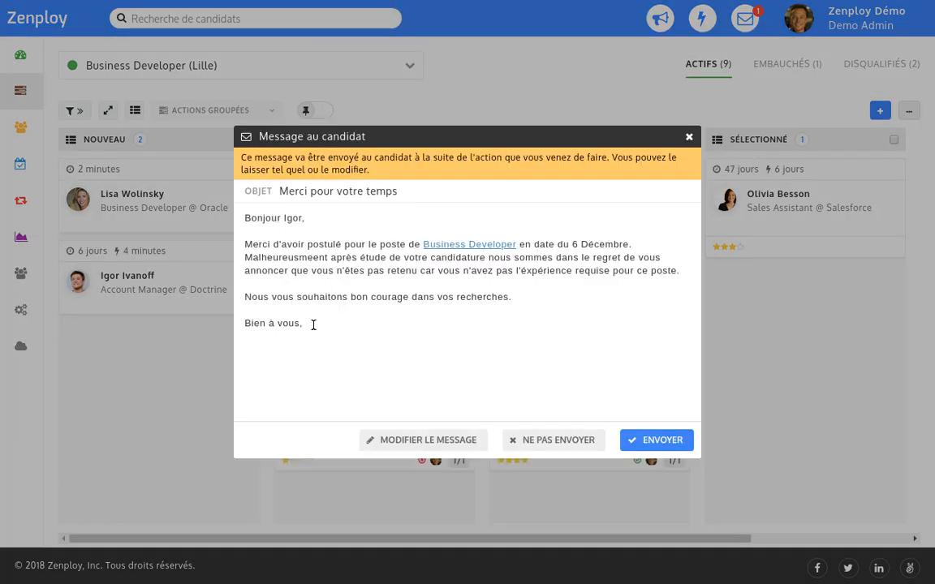
pyautogui.click(662, 439)
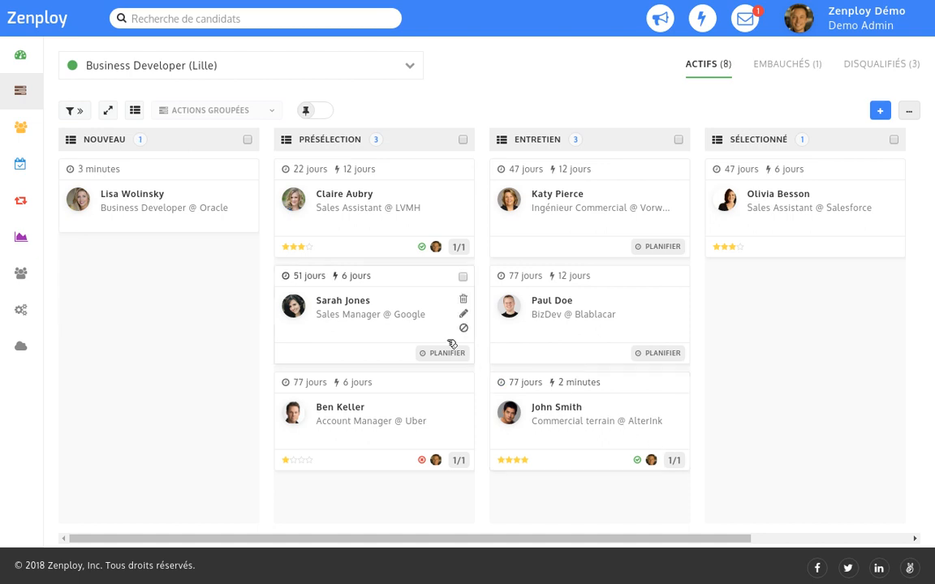
pyautogui.moveTo(178, 209); pyautogui.dragTo(364, 139)
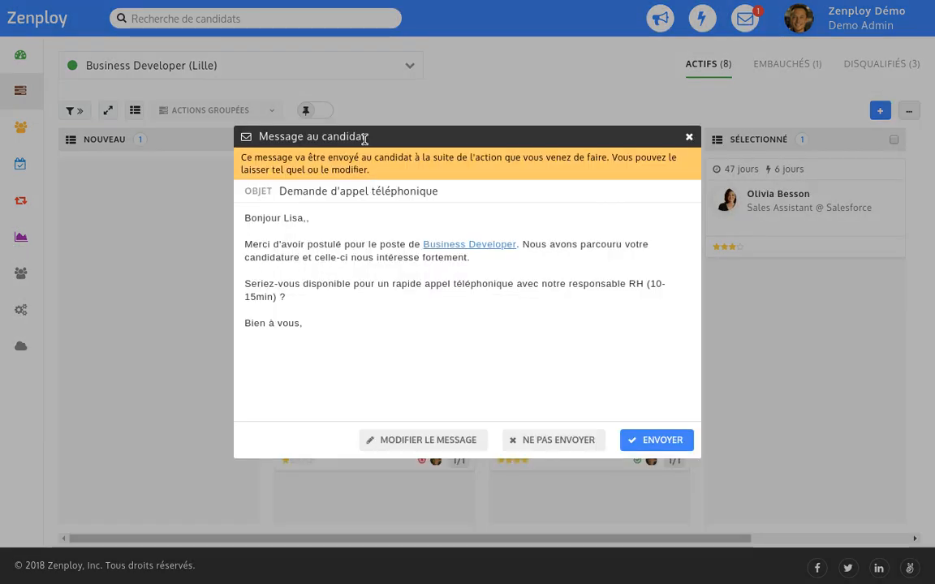
pyautogui.click(661, 441)
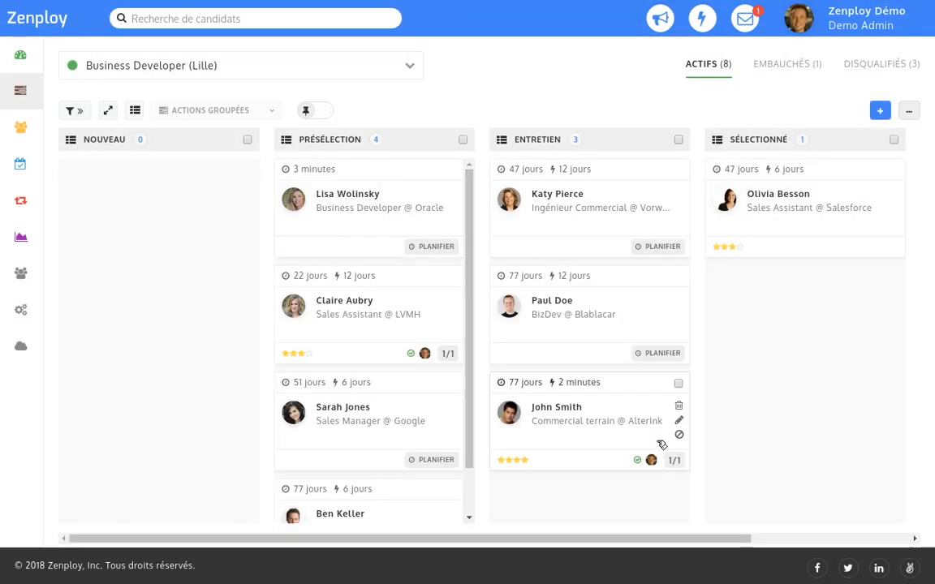
# Schedule a Préqualification téléphonique interview at 11:00 on 12 December and e-mail the schedule to the candidate.
pyautogui.click(434, 246)
pyautogui.click(263, 215)
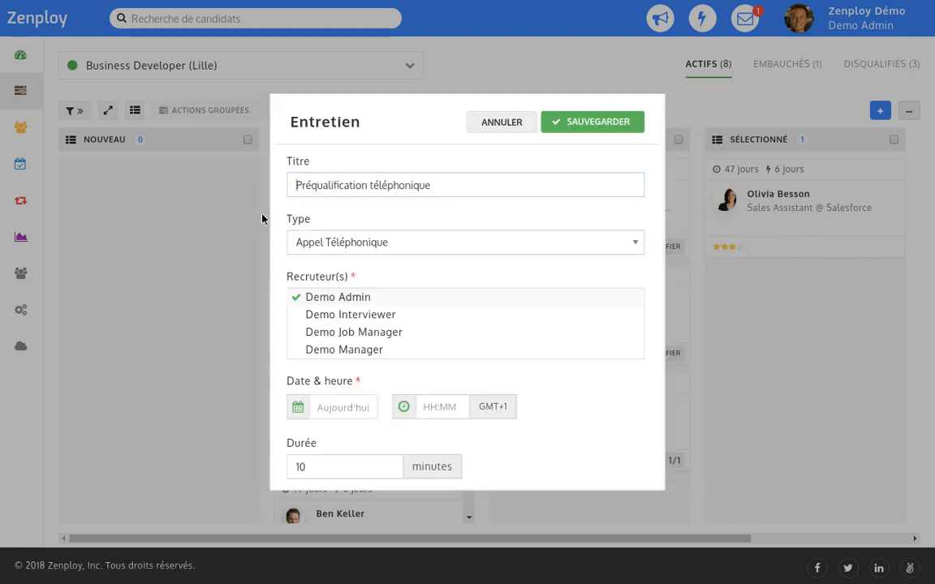
pyautogui.click(423, 406)
pyautogui.write('11:0')
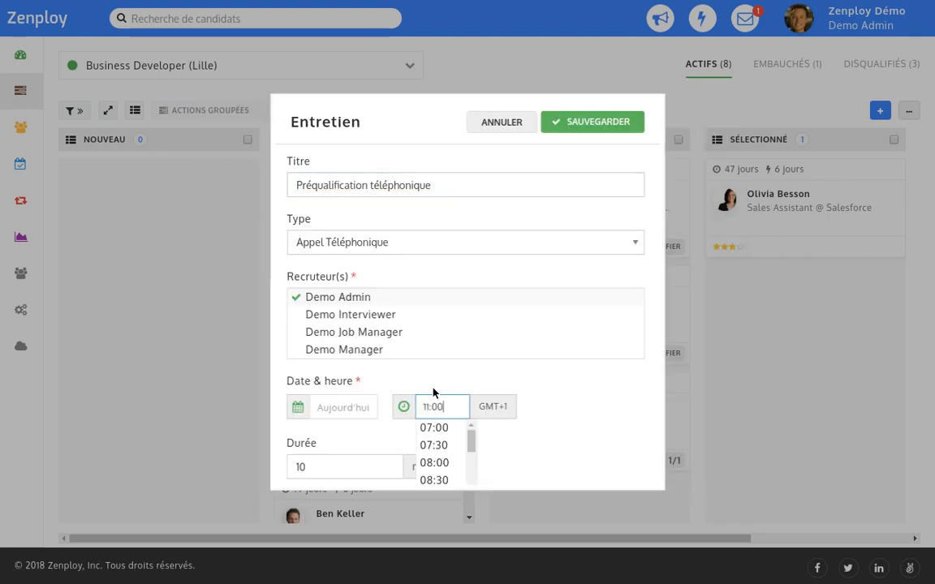
pyautogui.write('0')
pyautogui.click(596, 121)
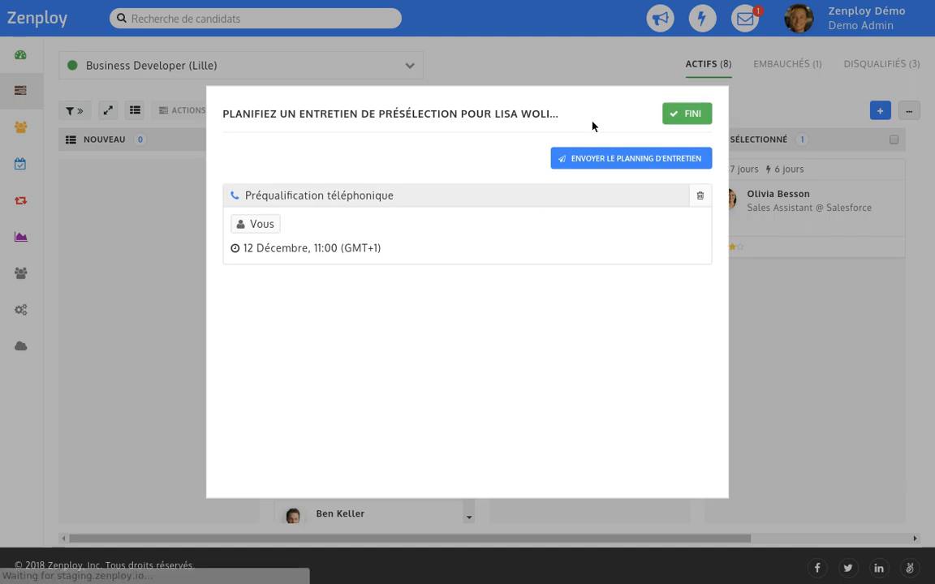
pyautogui.click(636, 158)
pyautogui.press('Return')
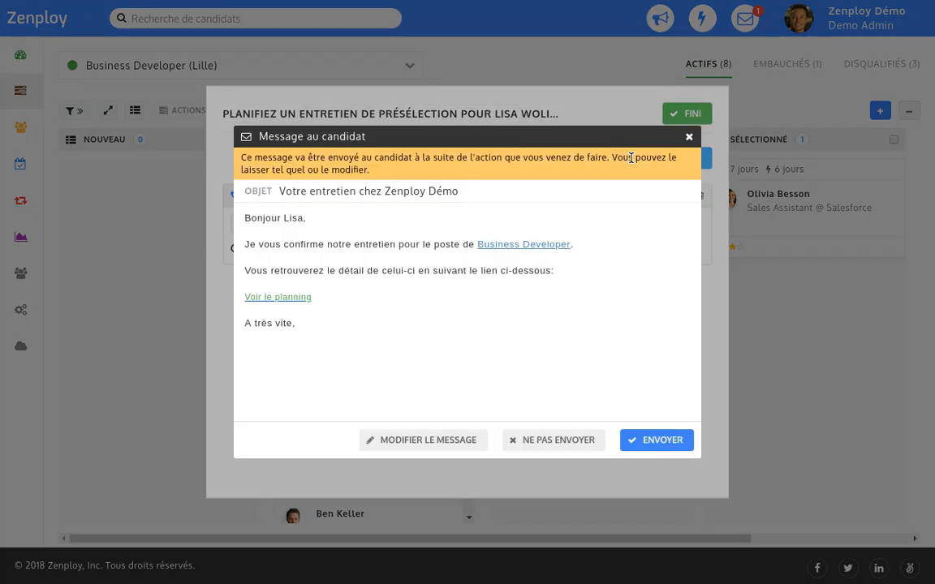
pyautogui.click(658, 441)
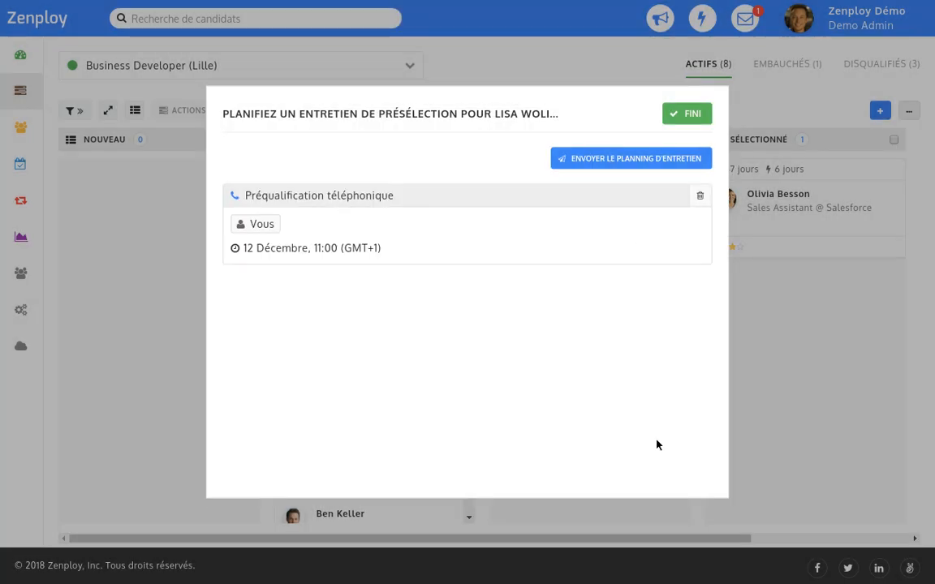
pyautogui.click(691, 116)
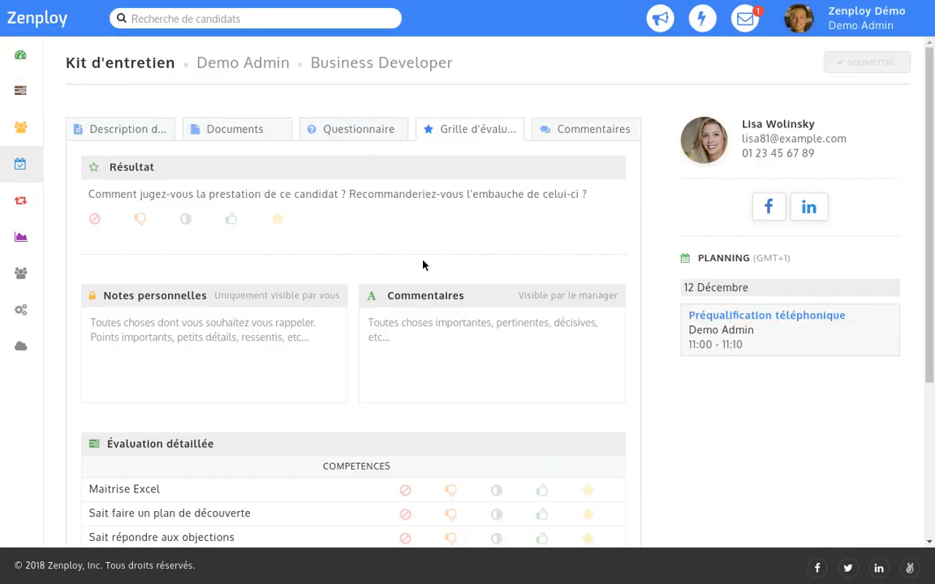
# Rate Maitrise Excel and plan de découverte Oui, objections neutral, and give a strong-yes verdict.
pyautogui.click(541, 490)
pyautogui.click(541, 514)
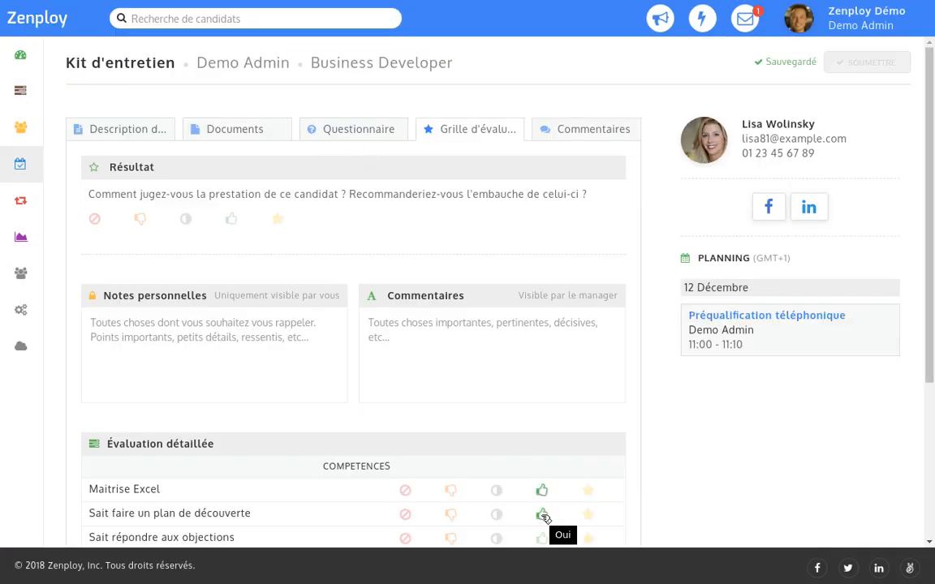
pyautogui.click(497, 538)
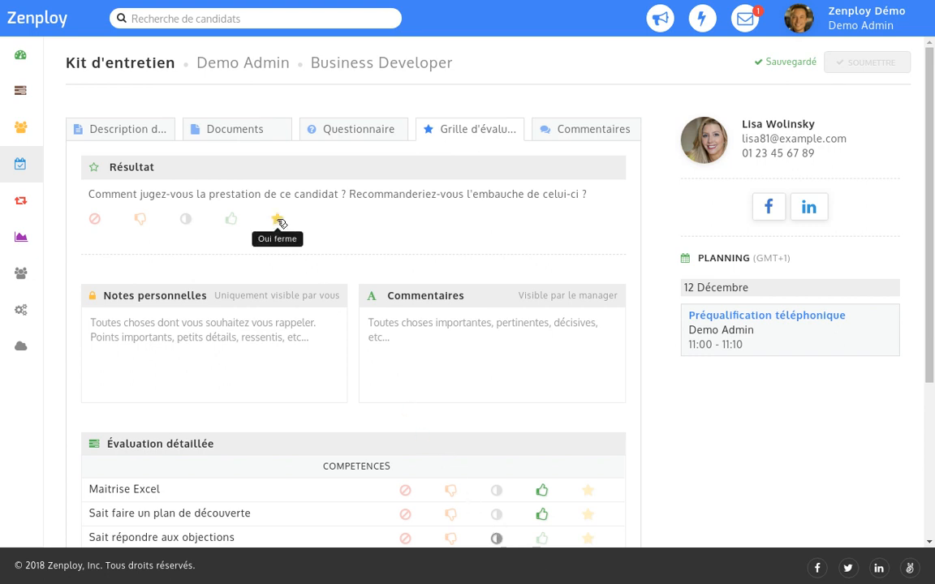
pyautogui.click(278, 220)
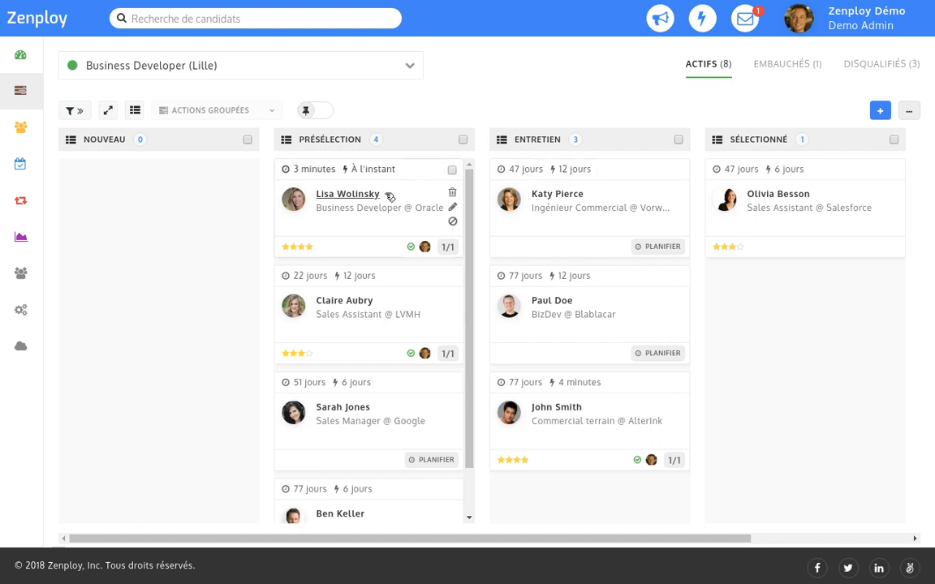
# Move one candidate to Entretien and another to Sélectionné, then open a Présélection candidate's profile.
pyautogui.moveTo(387, 196); pyautogui.dragTo(588, 260)
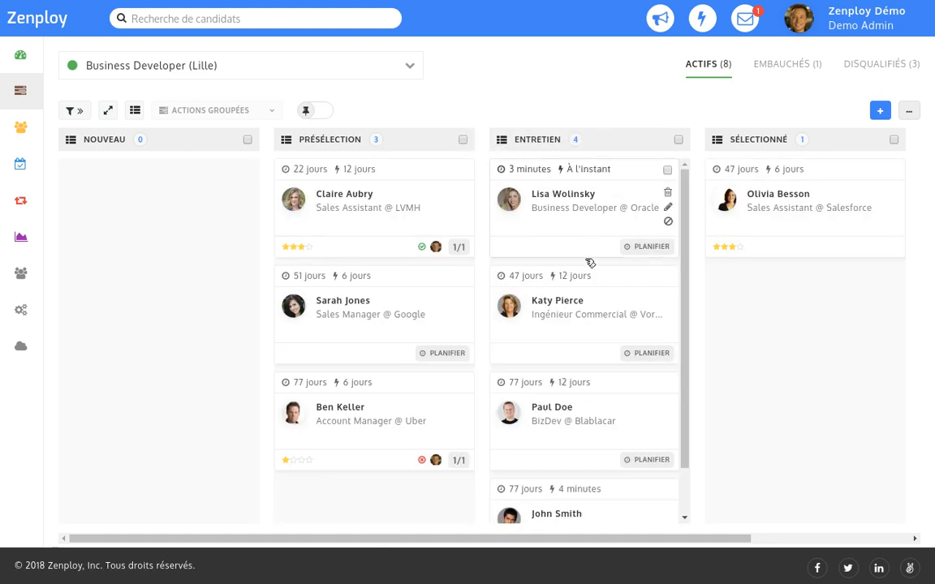
pyautogui.moveTo(600, 515); pyautogui.dragTo(795, 143)
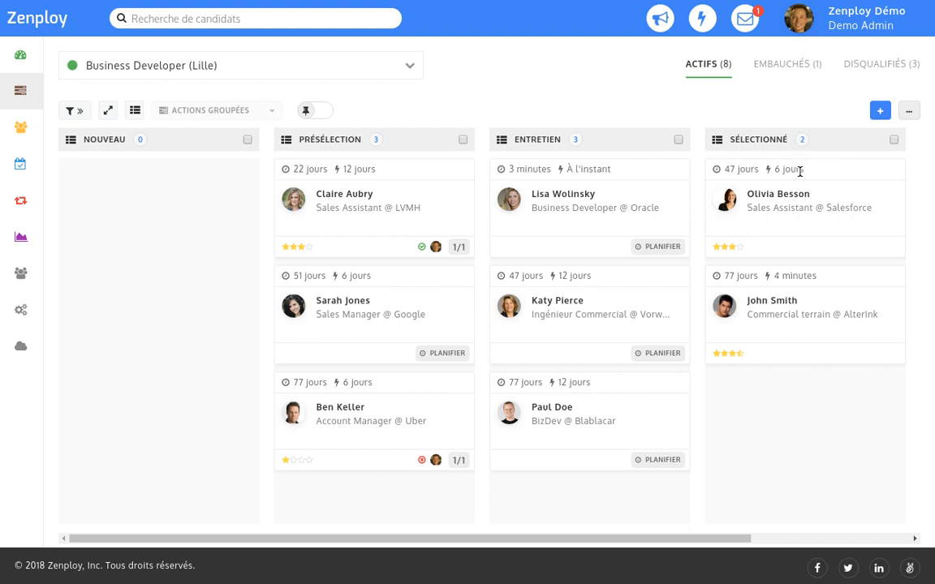
pyautogui.click(678, 140)
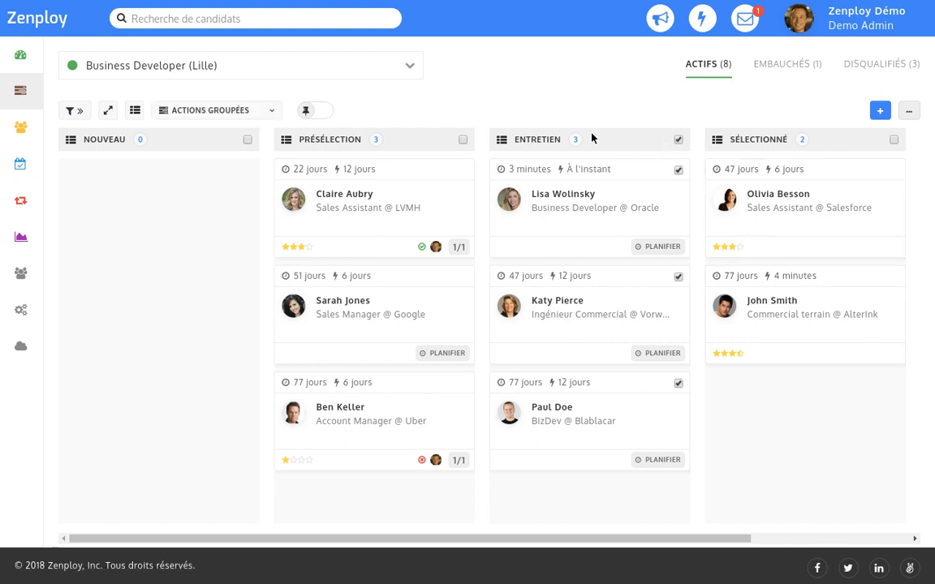
pyautogui.click(222, 113)
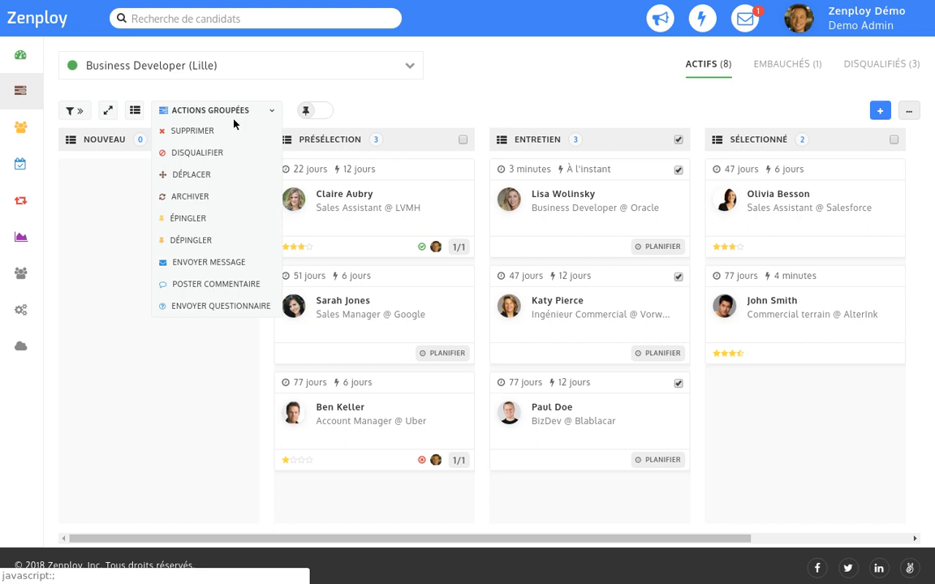
pyautogui.click(393, 210)
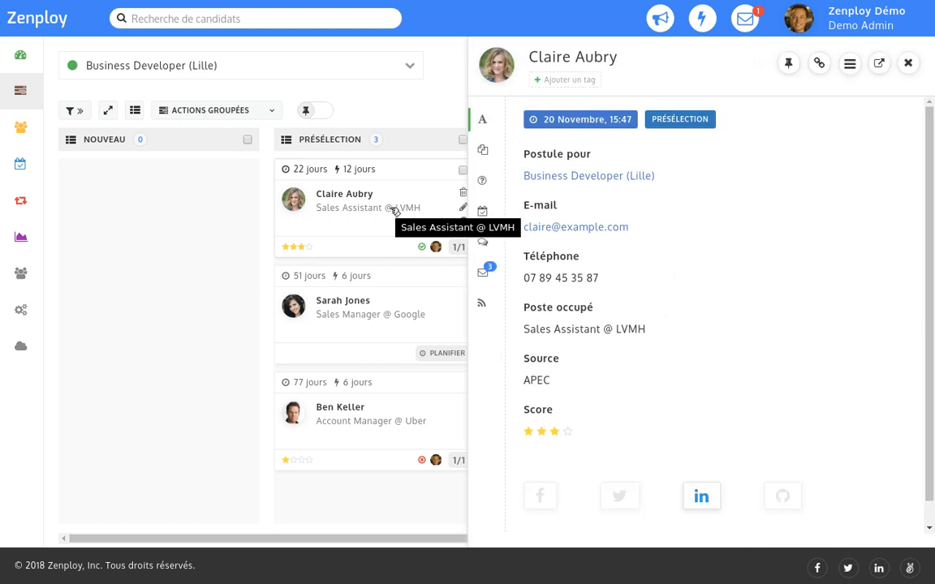
# Save a 10 December 2018, 10:00 reminder for the candidate: 'Lui faire savoir qu'elle a passé son 1er entretien avec succès'.
pyautogui.click(482, 211)
pyautogui.click(893, 120)
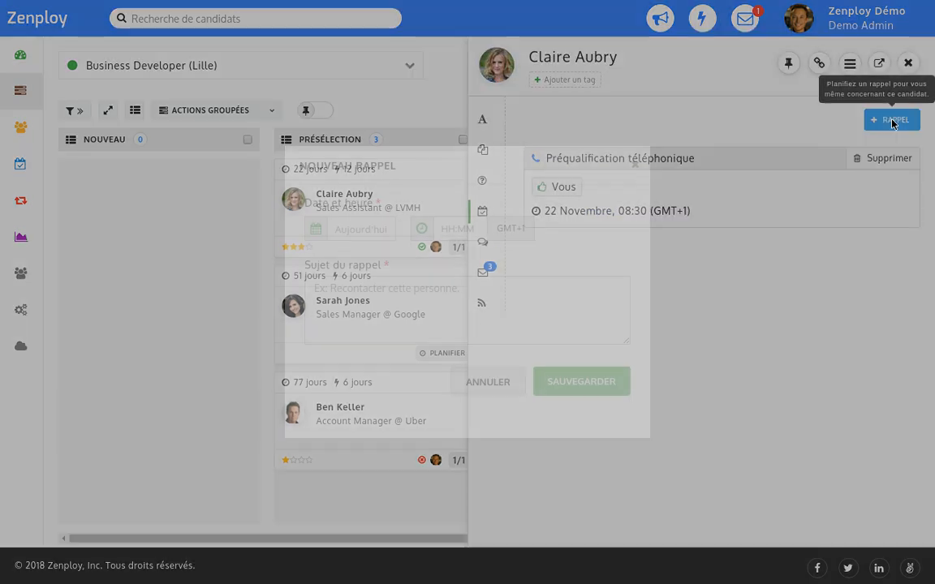
pyautogui.click(365, 230)
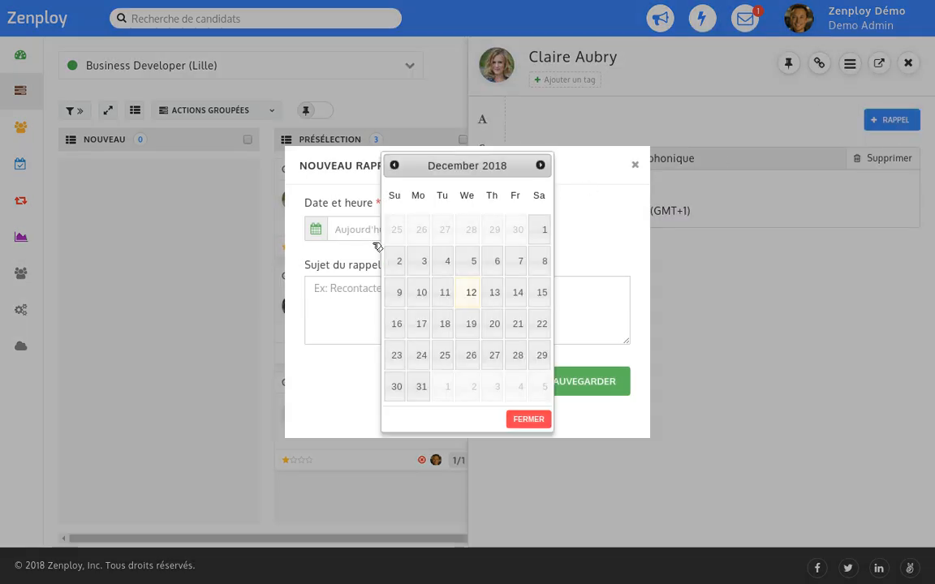
pyautogui.click(419, 293)
pyautogui.write('10:00')
pyautogui.click(418, 292)
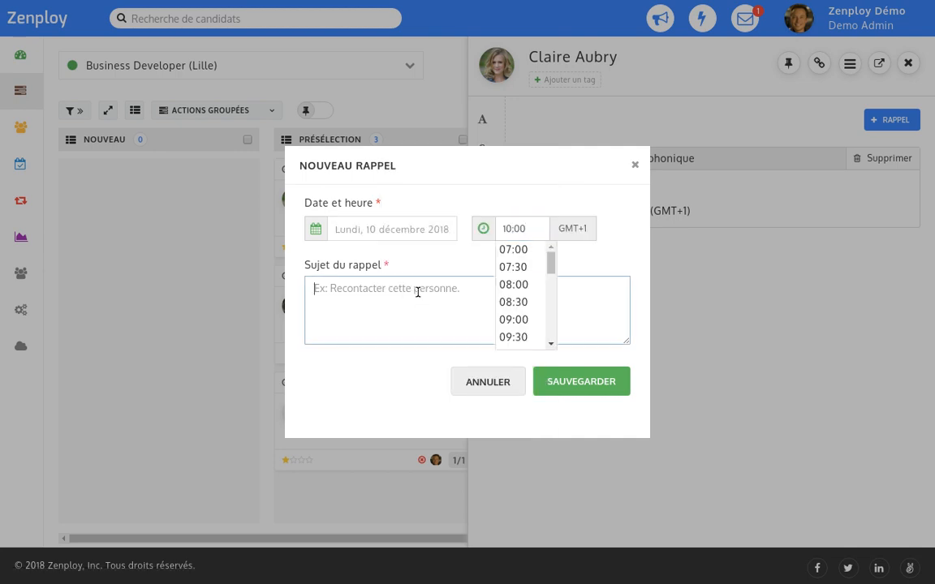
pyautogui.write("Lui faire savoir qu'elle a passé son 1er entretien avec succès")
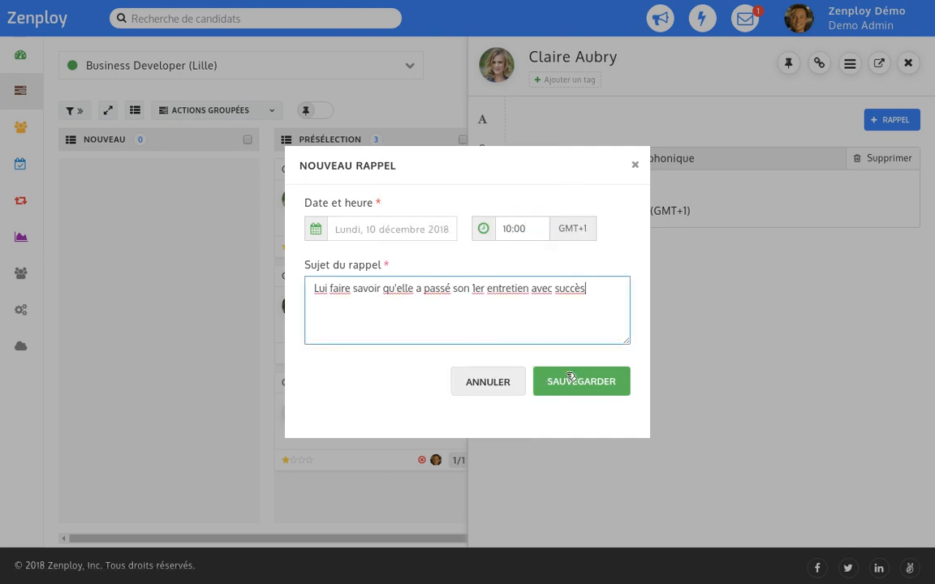
pyautogui.click(588, 381)
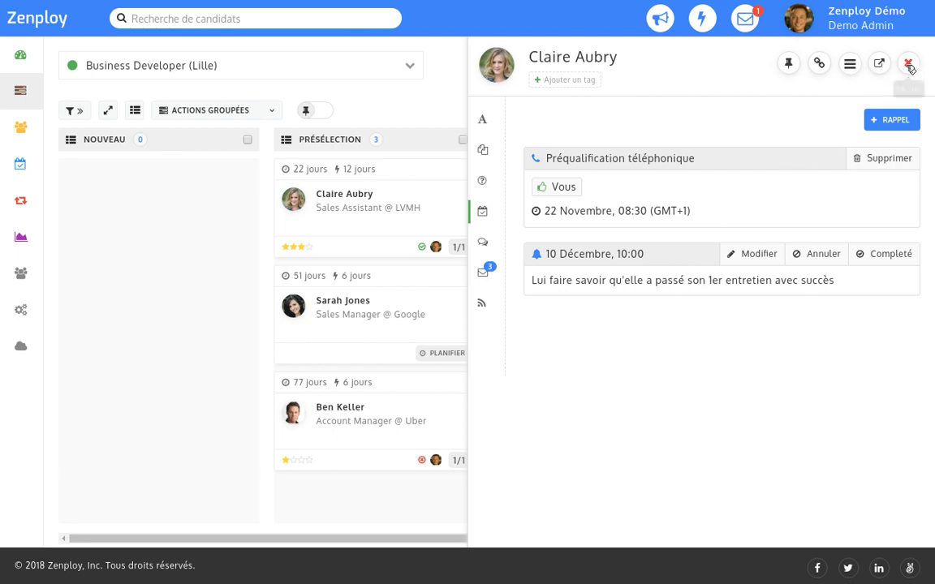
pyautogui.click(910, 64)
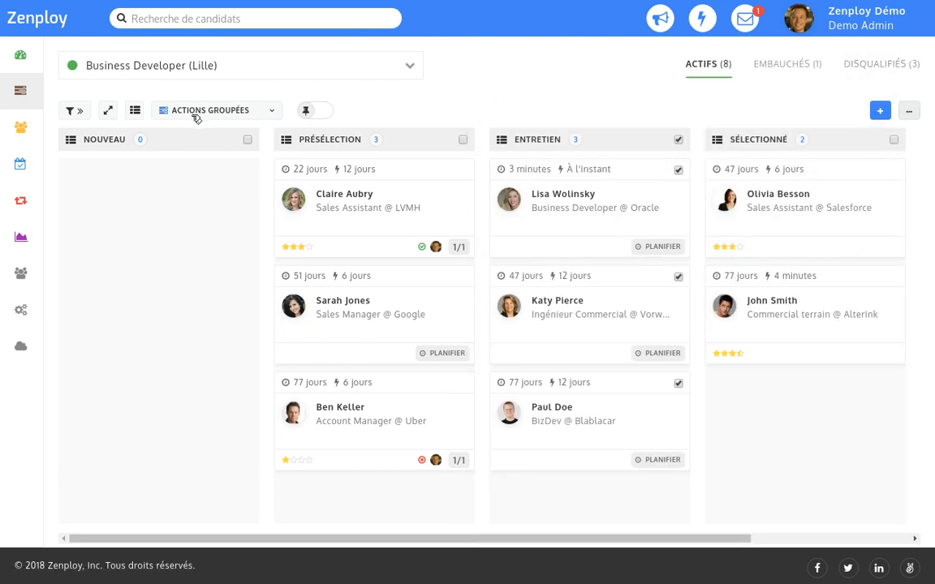
# Filter the Candidats list to the Business Developer job offer.
pyautogui.click(21, 130)
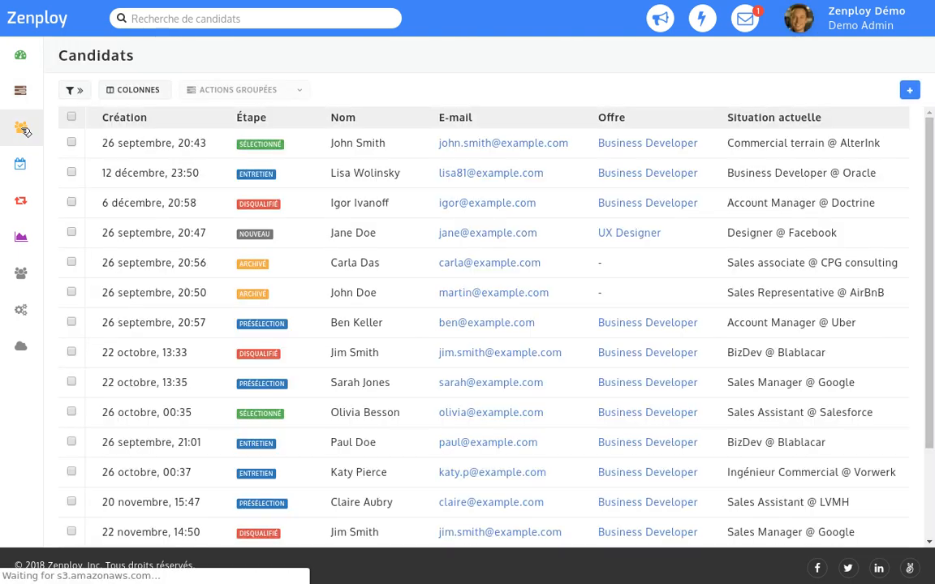
pyautogui.click(81, 91)
pyautogui.click(92, 204)
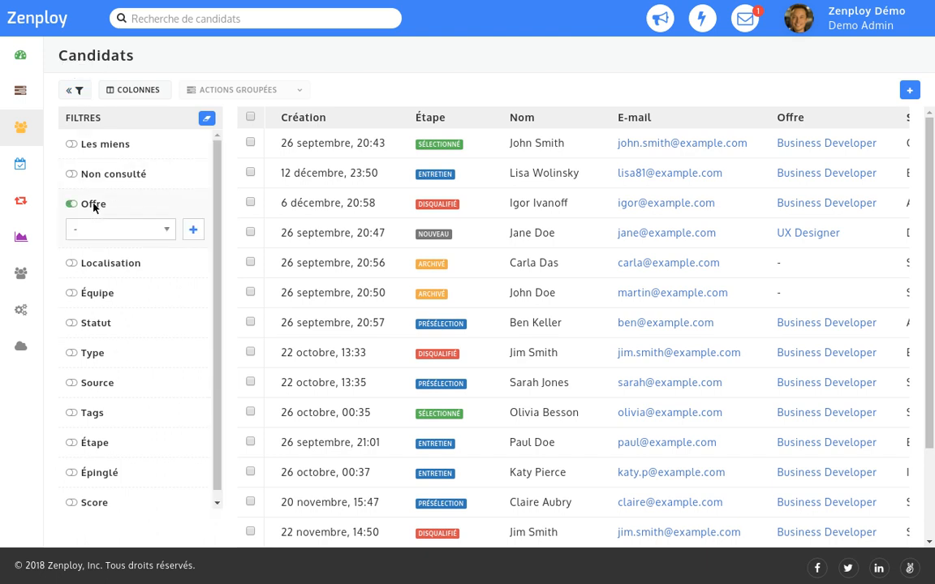
pyautogui.click(75, 231)
pyautogui.click(74, 232)
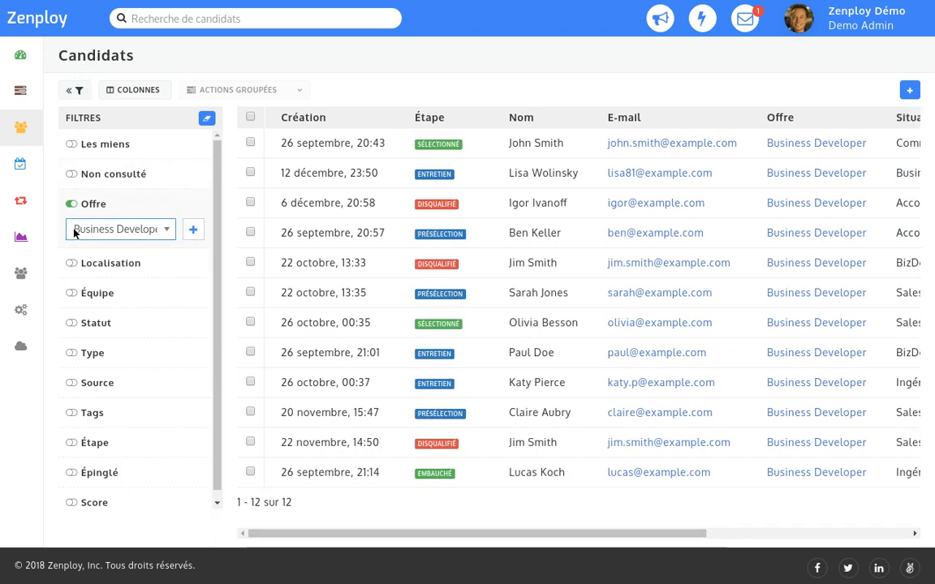
# Add the Présélection stage filter, then clear all filters and hide the filter panel.
pyautogui.click(92, 442)
pyautogui.click(74, 469)
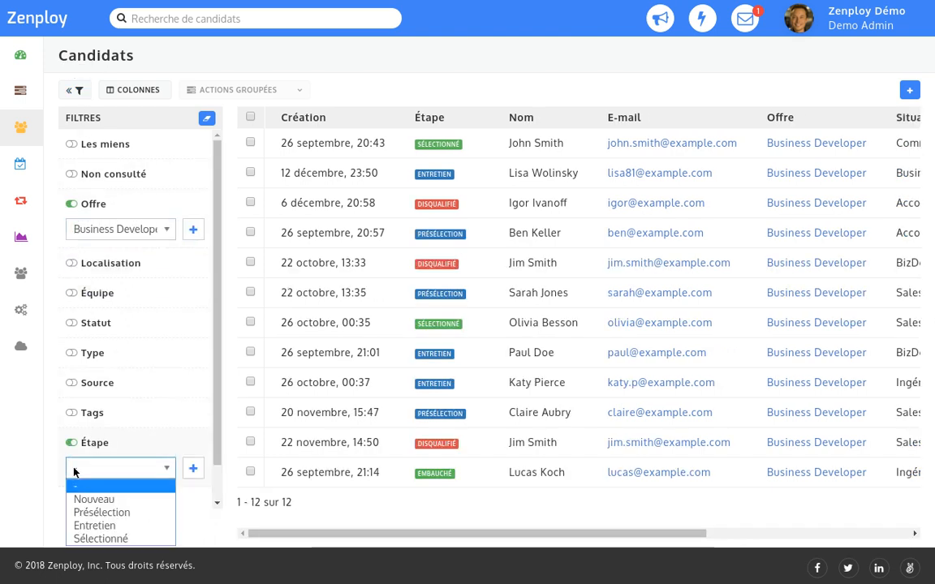
pyautogui.press('Down')
pyautogui.press('Down')
pyautogui.press('Return')
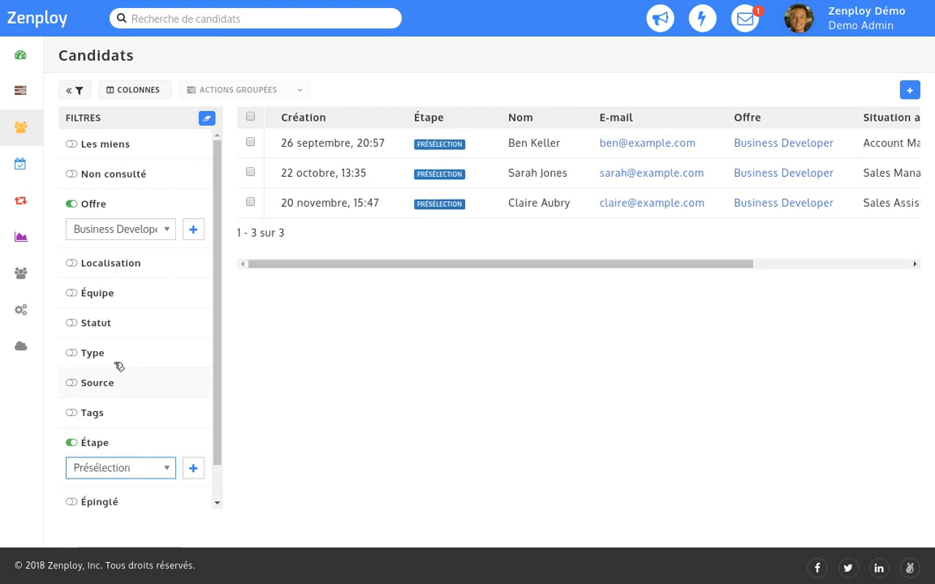
pyautogui.click(206, 118)
pyautogui.click(76, 90)
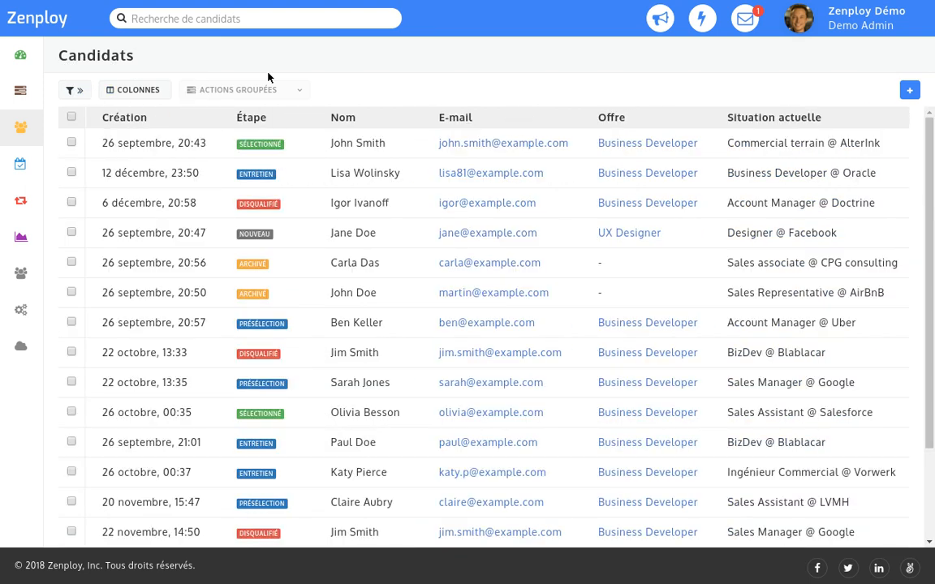
# Search the candidates for one by first name.
pyautogui.click(131, 18)
pyautogui.write('Lisa')
pyautogui.press('Return')
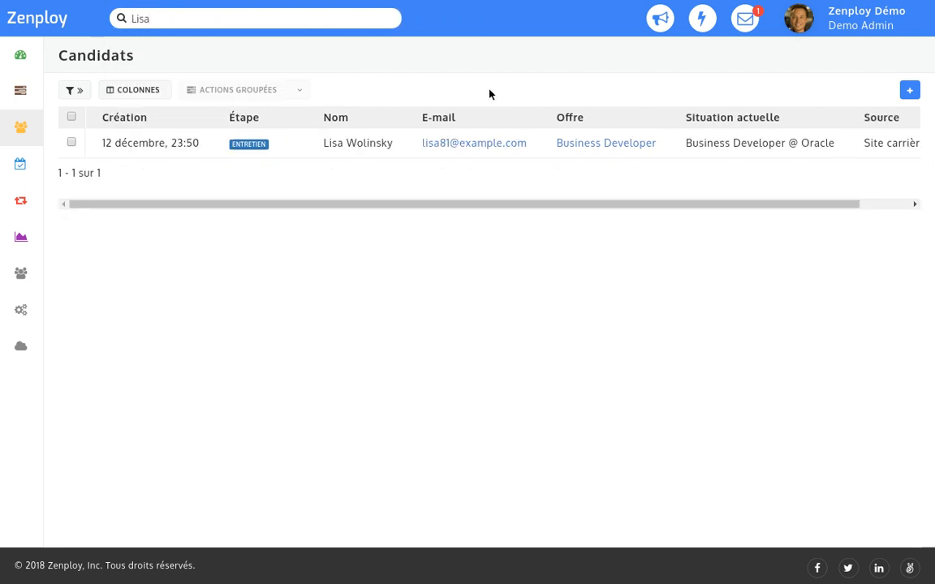
# Replace the search with the query "Paris" AND ("HEC" OR "ESSEC") and run it.
pyautogui.click(119, 17)
pyautogui.hotkey('ctrl', 'a')
pyautogui.press('BackSpace')
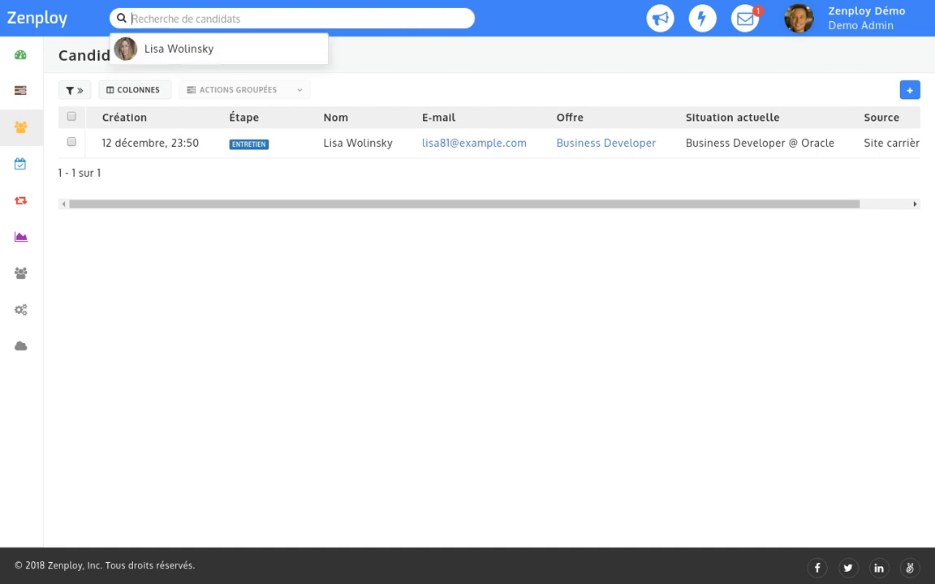
pyautogui.write('"Paris" AND ("HEC" OR "ESSEC")')
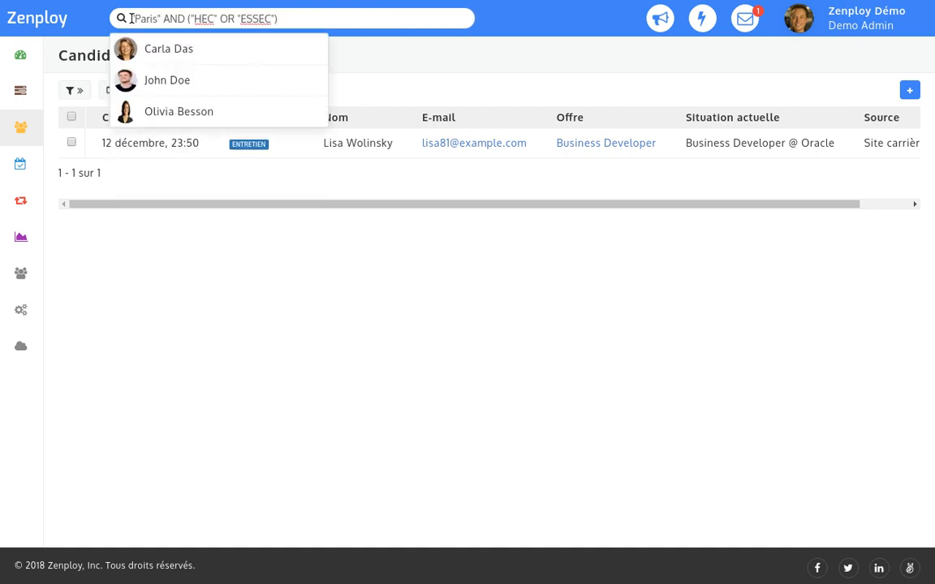
pyautogui.press('Return')
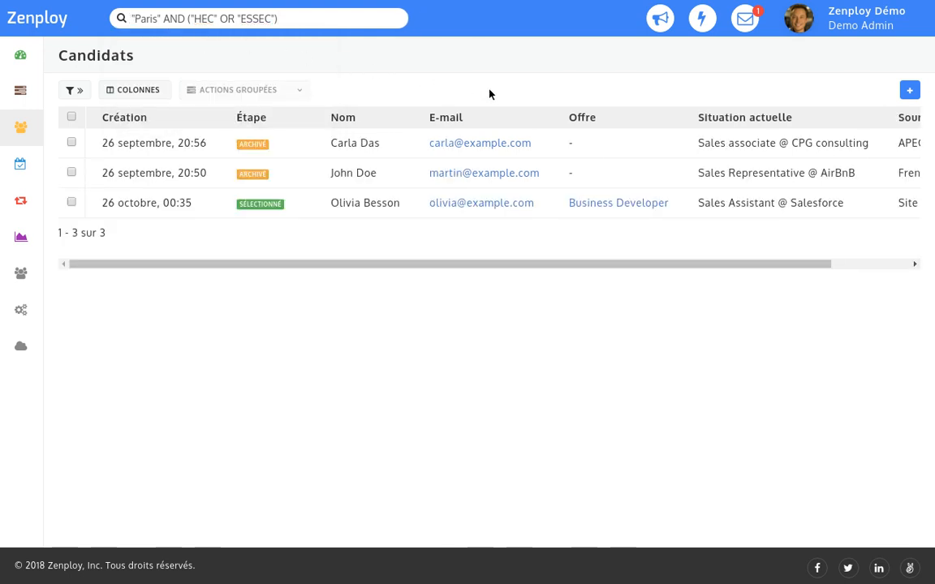
# Show Analyses for 'Un trimestre' (12 Sept–12 Dec 2018) and scroll through the indicators and source charts.
pyautogui.click(22, 238)
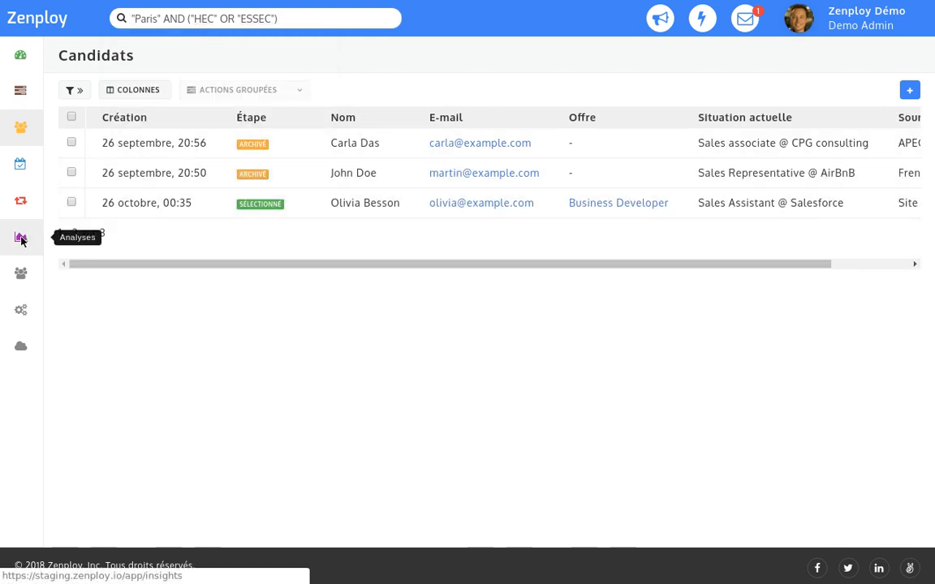
pyautogui.click(69, 99)
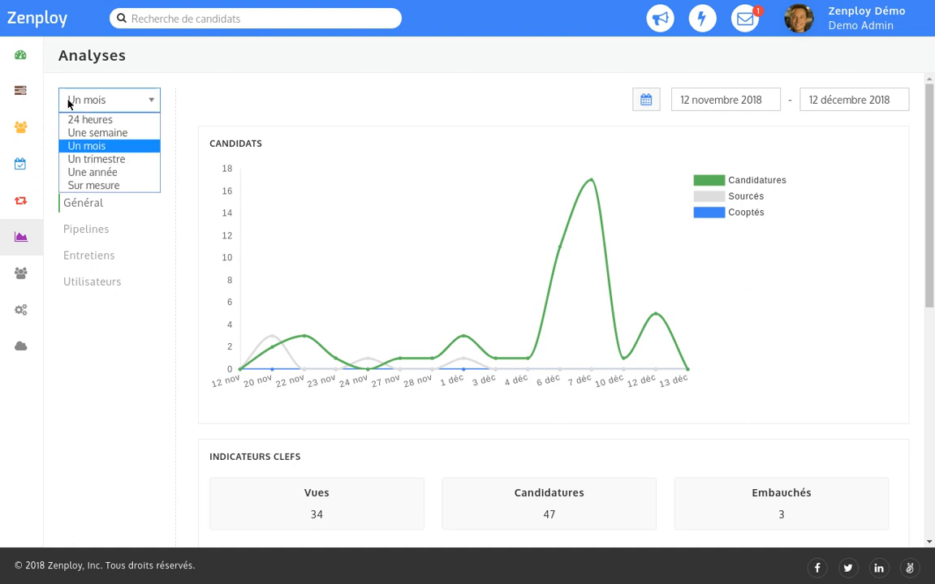
pyautogui.press('Down')
pyautogui.press('Return')
pyautogui.scroll(-4, 69, 103)
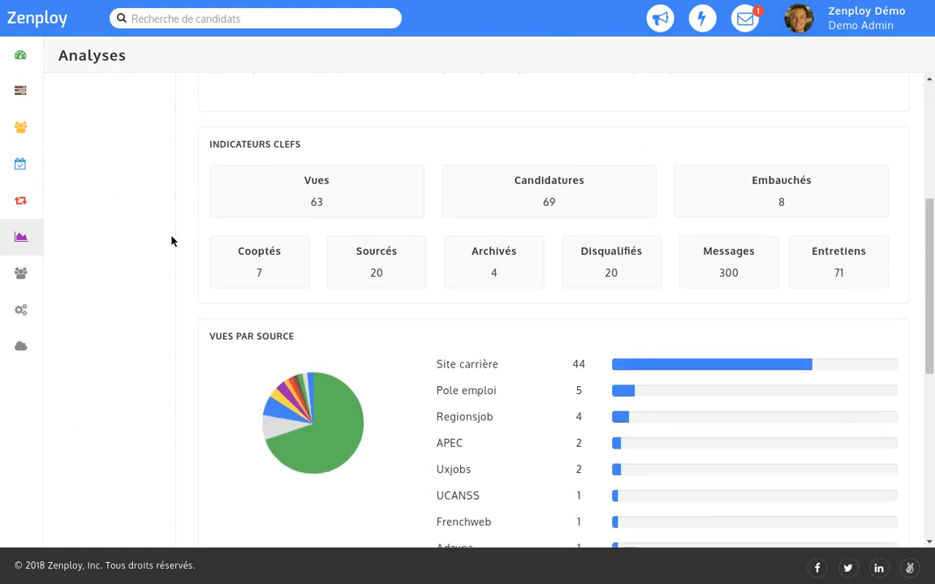
pyautogui.moveTo(314, 427)
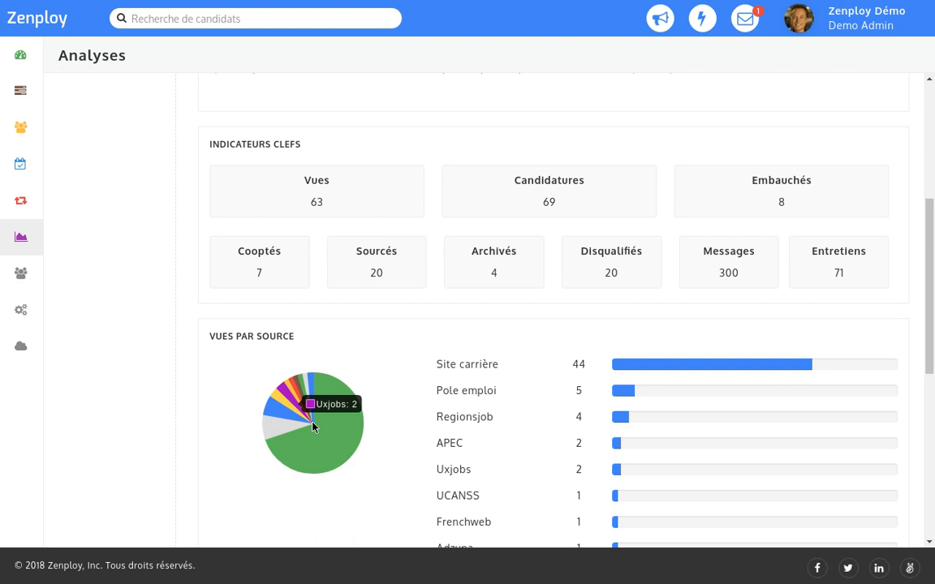
pyautogui.scroll(-4, 313, 427)
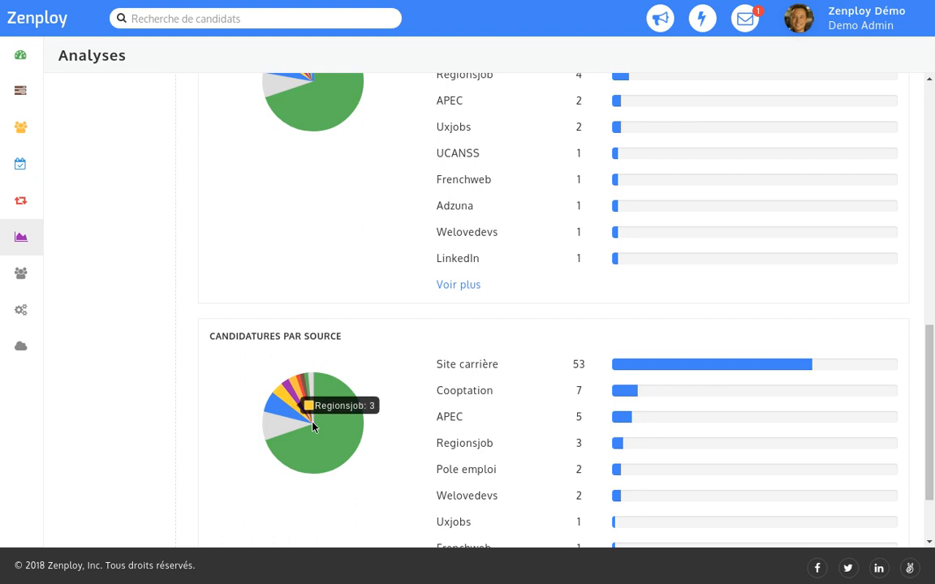
pyautogui.scroll(8, 313, 427)
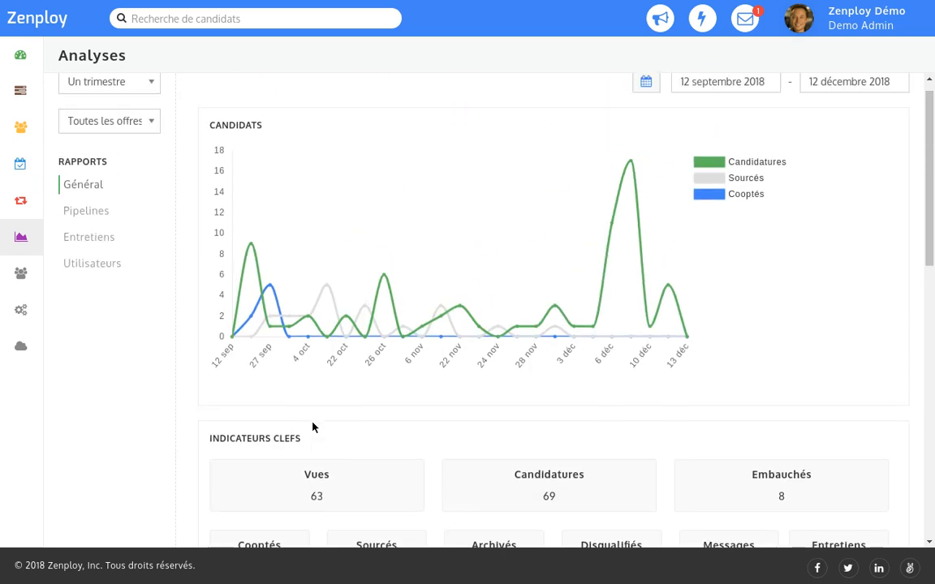